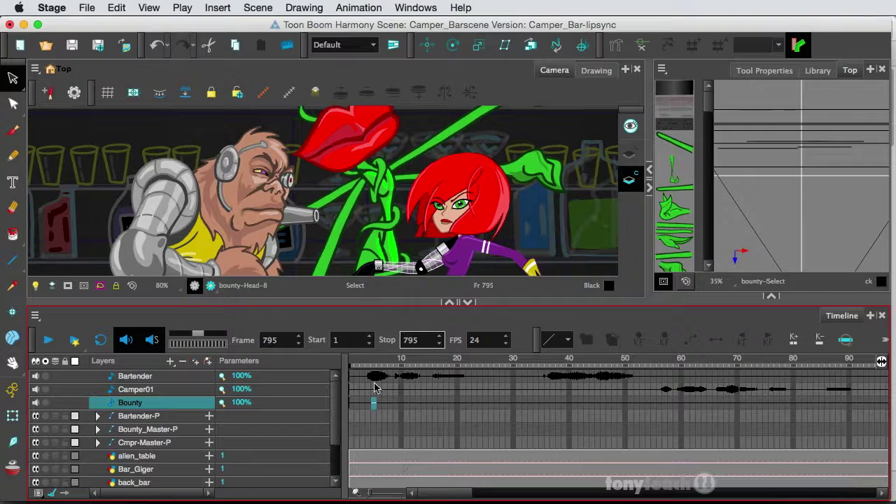
# Play the scene with its sound from frame 1 to preview the bartender's lip-sync, and return the timeline to its beginning
pyautogui.click(352, 361)
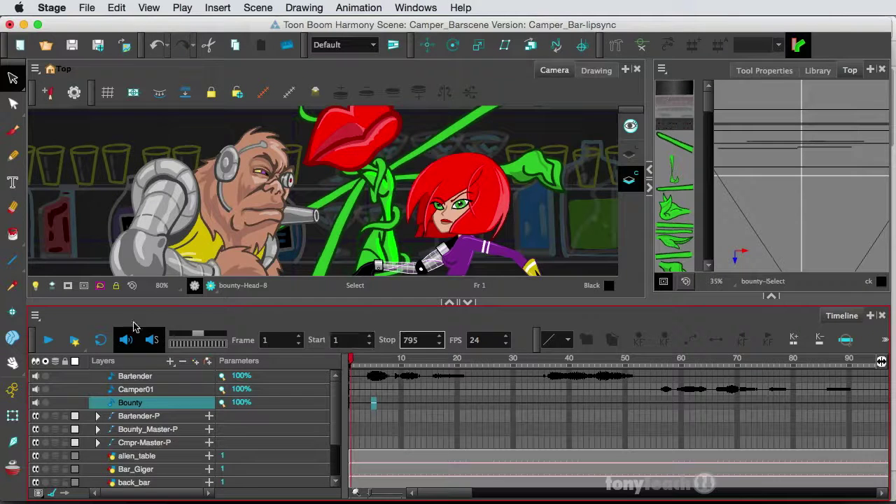
pyautogui.click(51, 341)
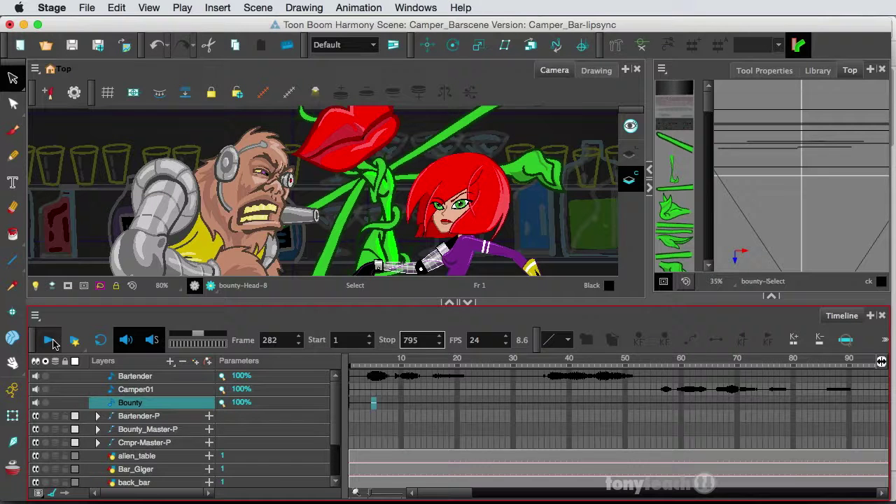
pyautogui.click(52, 342)
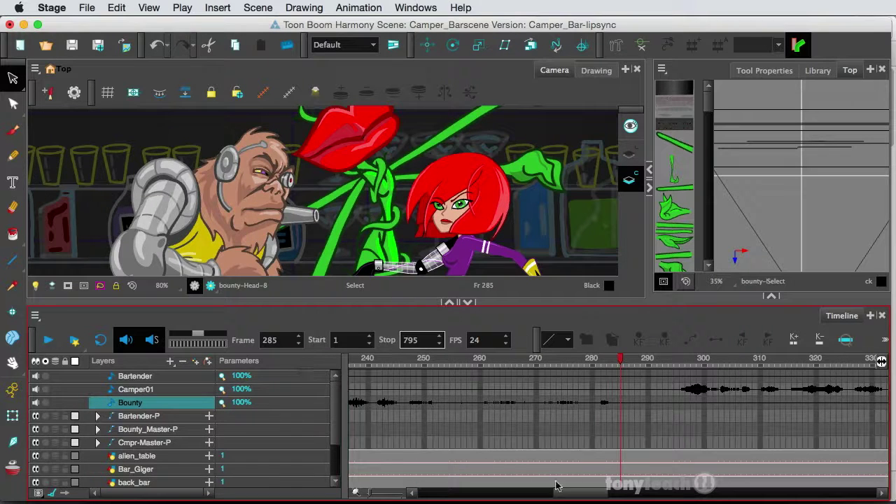
pyautogui.moveTo(580, 492); pyautogui.dragTo(358, 481)
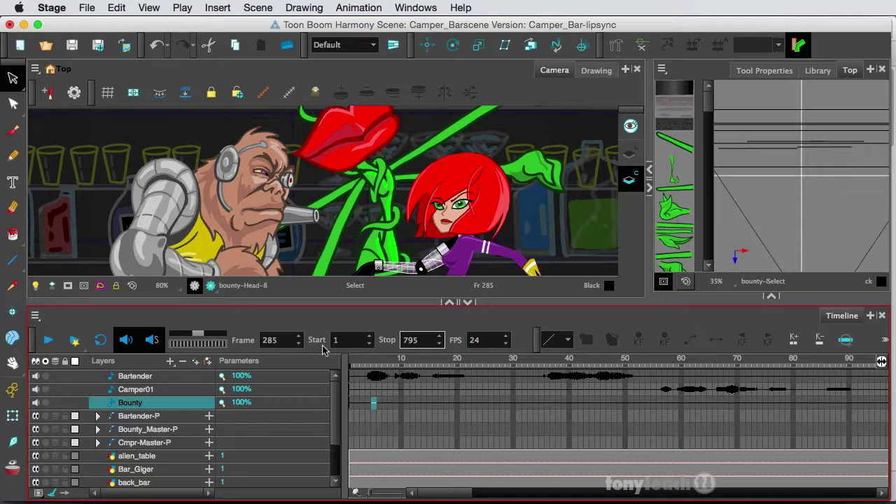
# Open the Camper_Barscene scene version without sound layers from the recently used scenes
pyautogui.click(87, 8)
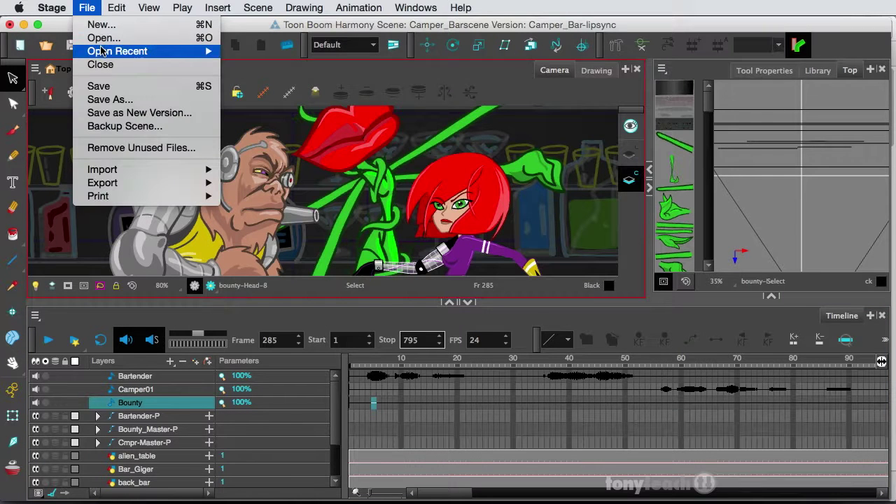
pyautogui.moveTo(101, 50)
pyautogui.click(267, 51)
pyautogui.click(420, 279)
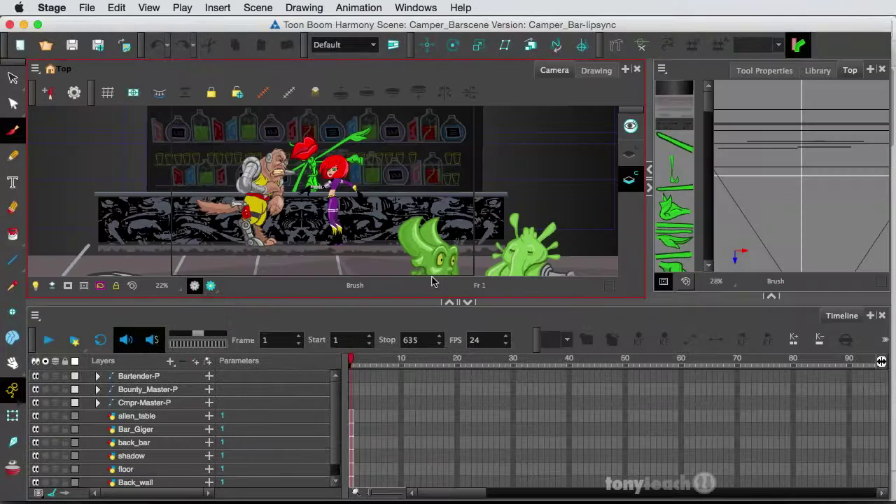
# Frame the bartender and the red-haired woman closely in the camera view and activate the Select tool
pyautogui.scroll(2, 235, 175)
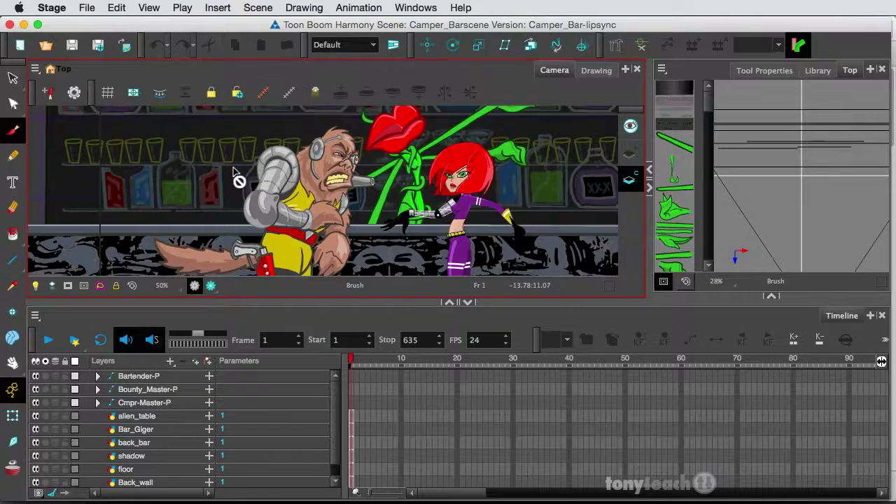
pyautogui.scroll(2, 238, 178)
pyautogui.scroll(-1, 238, 178)
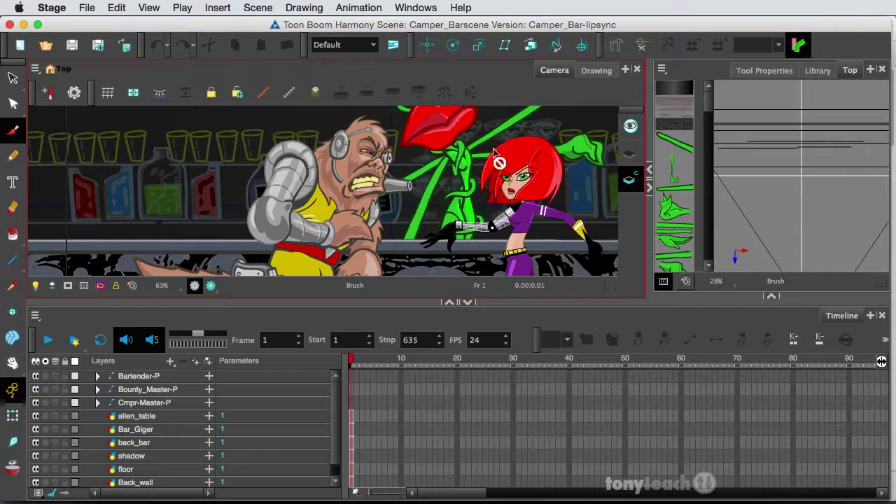
pyautogui.press('space')
pyautogui.moveTo(448, 144); pyautogui.dragTo(394, 184)
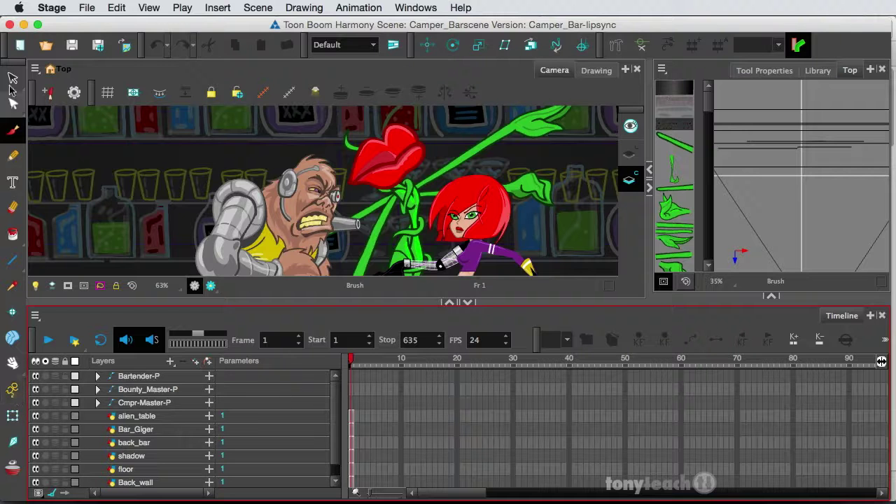
pyautogui.hotkey('alt', 's')
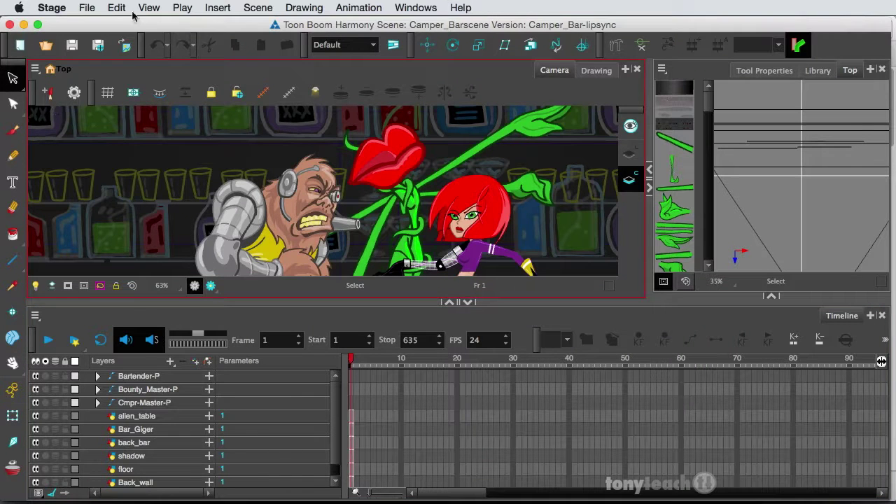
# Import the sound file Bartender.wav from the audacity-test folder into the scene
pyautogui.click(85, 7)
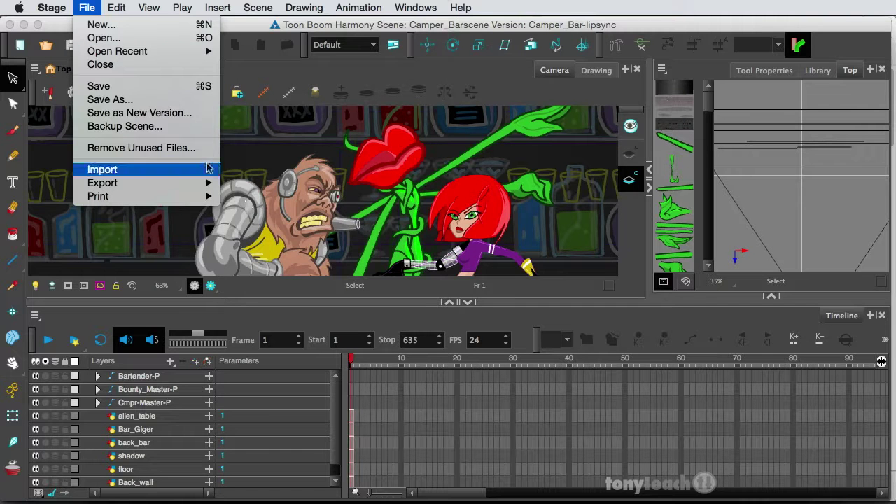
pyautogui.moveTo(210, 169)
pyautogui.click(254, 222)
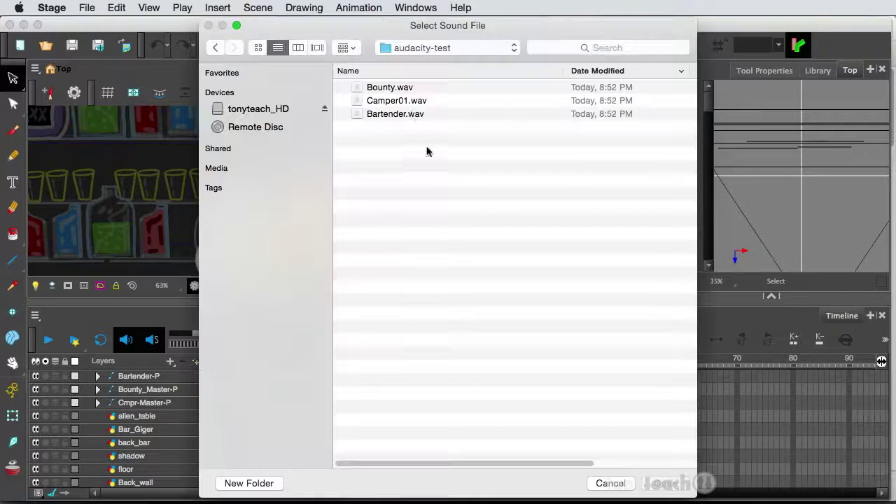
pyautogui.click(398, 116)
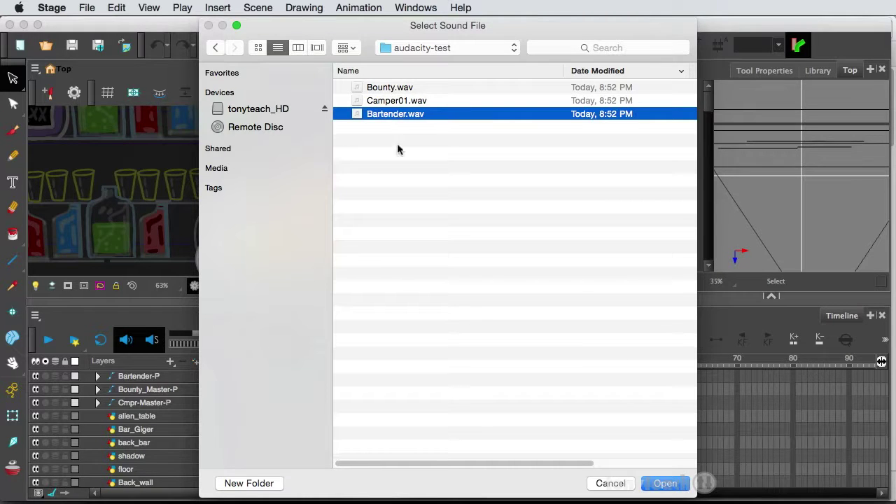
pyautogui.click(665, 483)
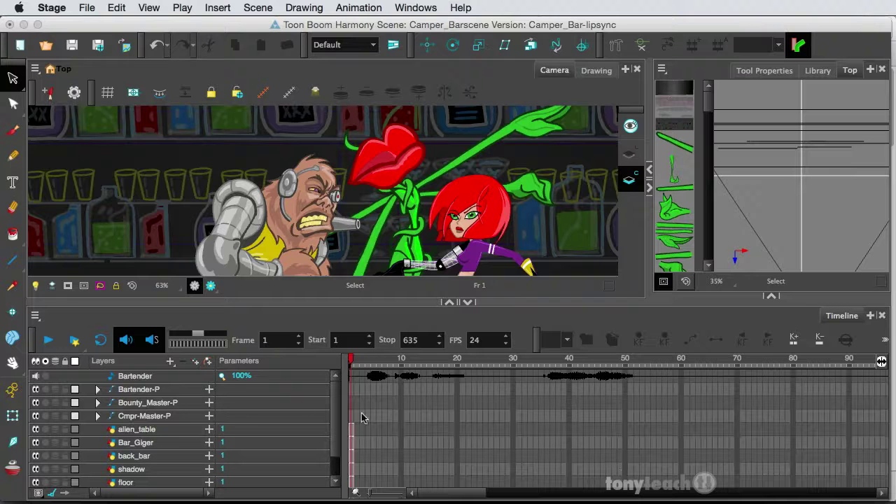
# Import the sound file Camper01.wav from the audacity-test folder as another sound layer
pyautogui.click(89, 8)
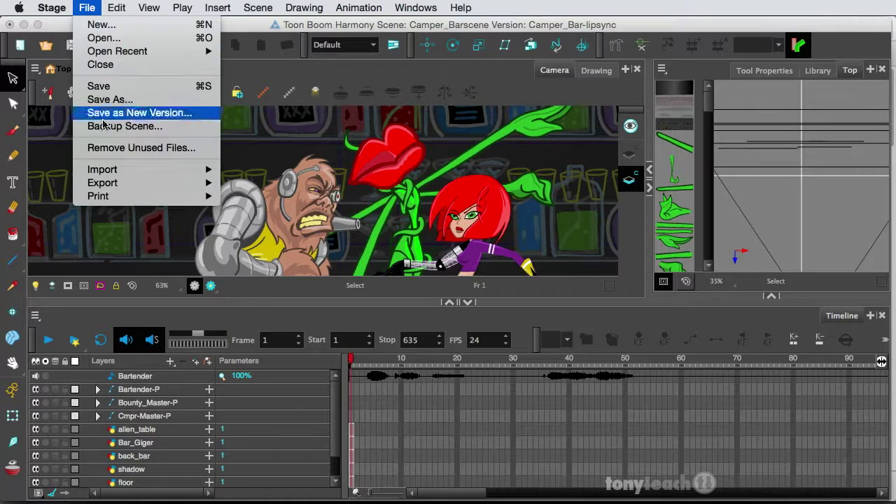
pyautogui.moveTo(113, 172)
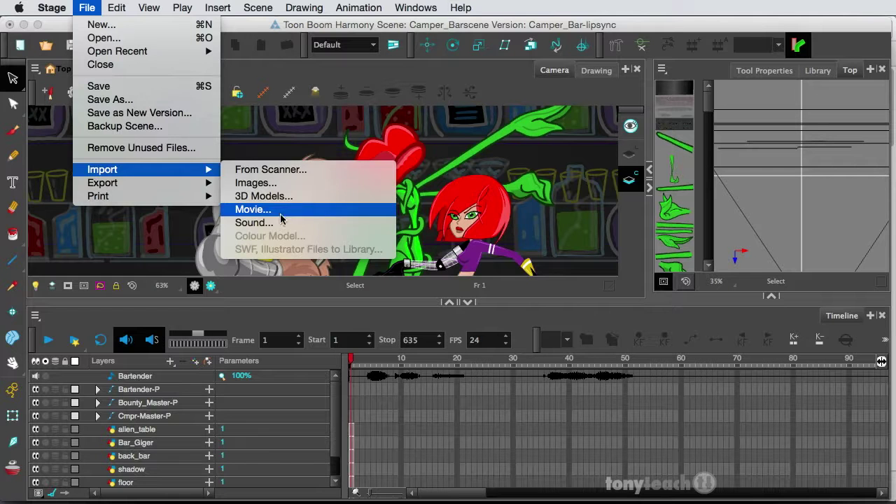
pyautogui.click(258, 222)
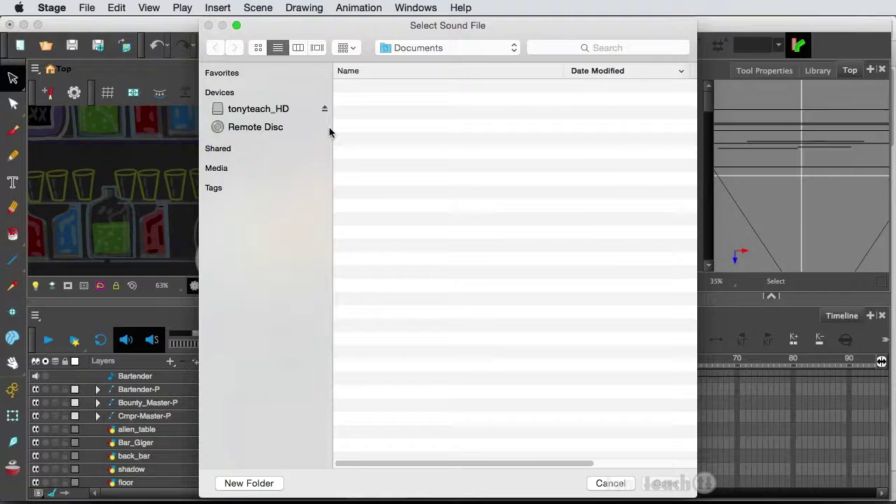
pyautogui.click(438, 47)
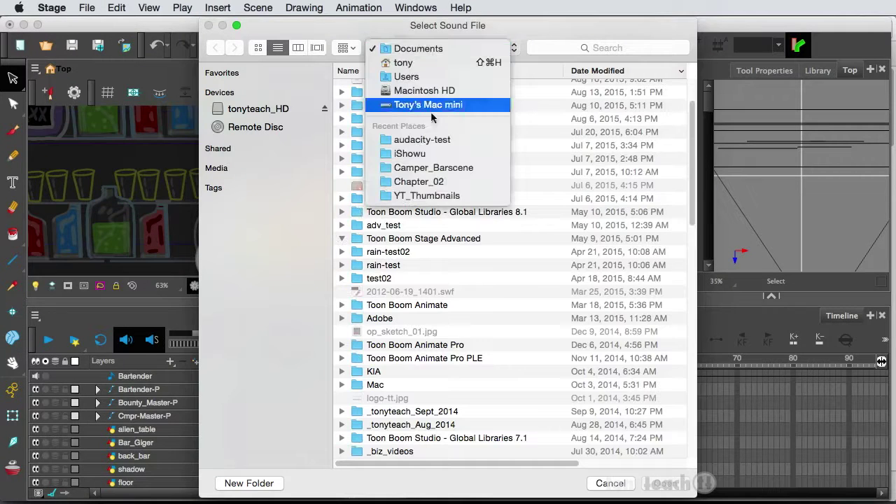
pyautogui.click(423, 140)
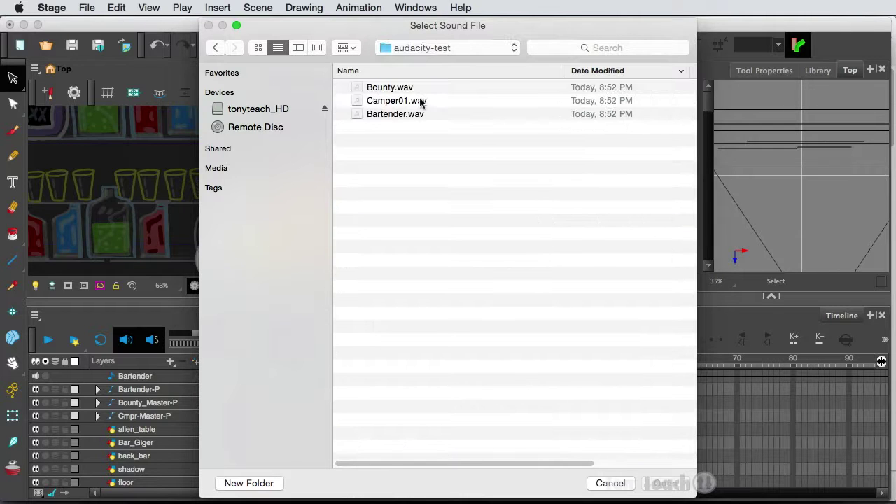
pyautogui.doubleClick(418, 101)
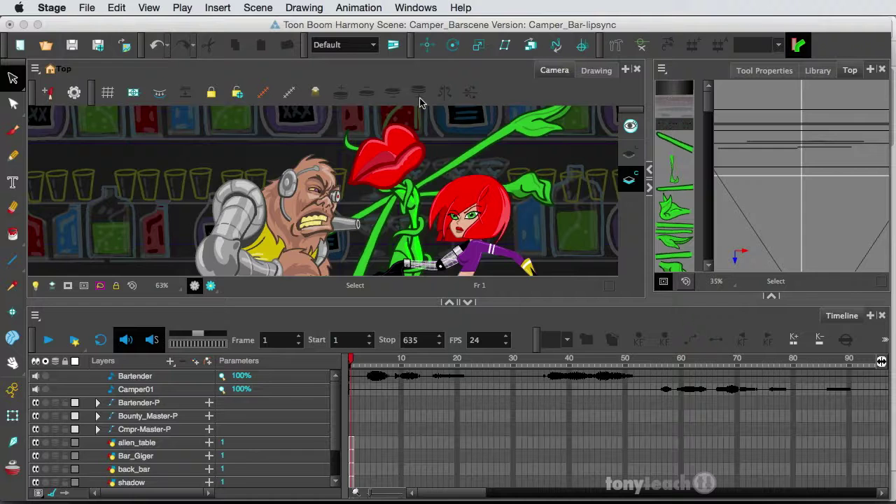
# Import the sound file Bounty.wav from the audacity-test folder as the third sound layer
pyautogui.click(96, 7)
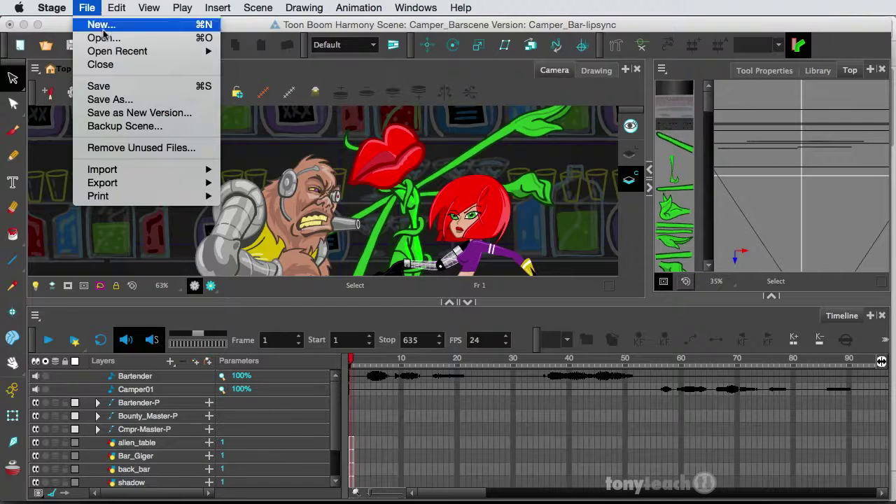
pyautogui.moveTo(125, 168)
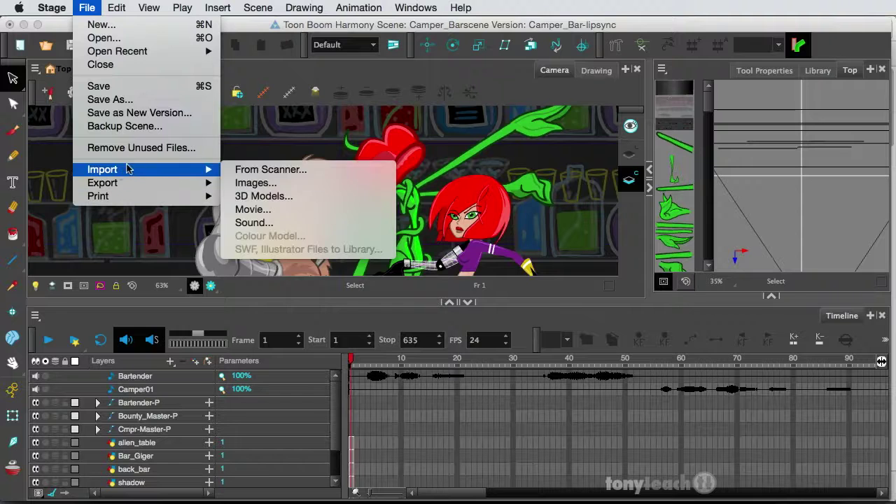
pyautogui.click(291, 222)
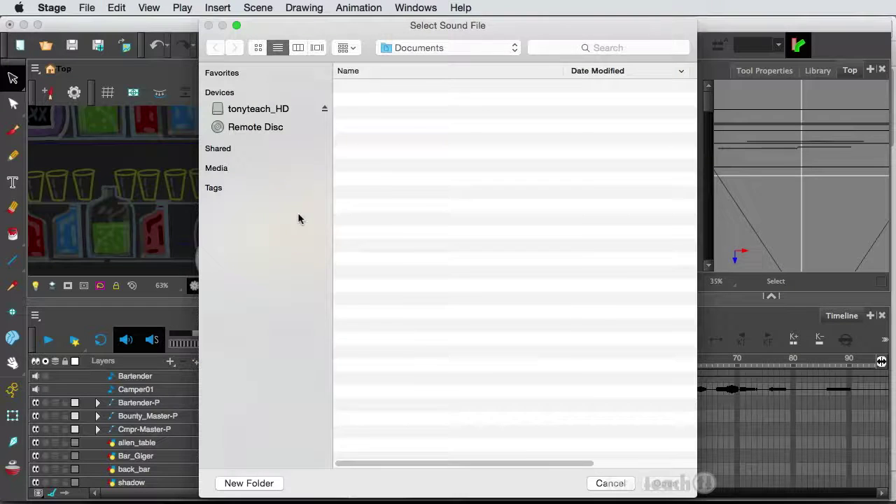
pyautogui.click(414, 52)
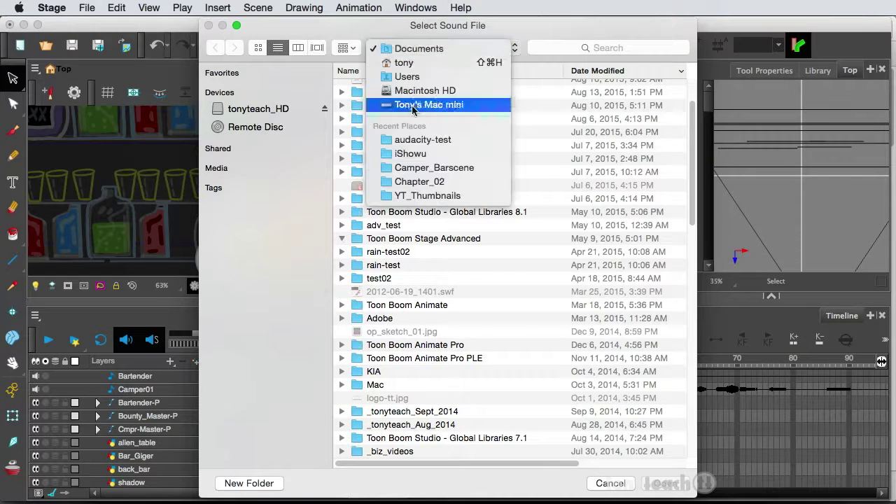
pyautogui.click(413, 140)
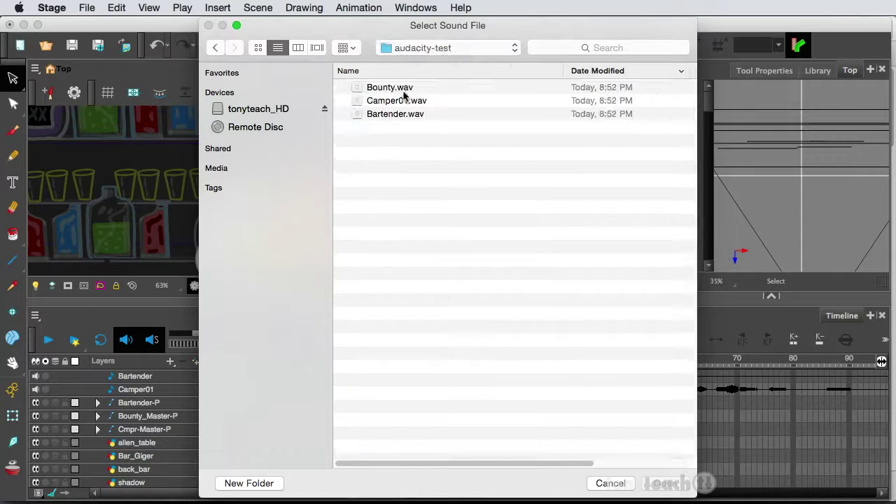
pyautogui.doubleClick(404, 94)
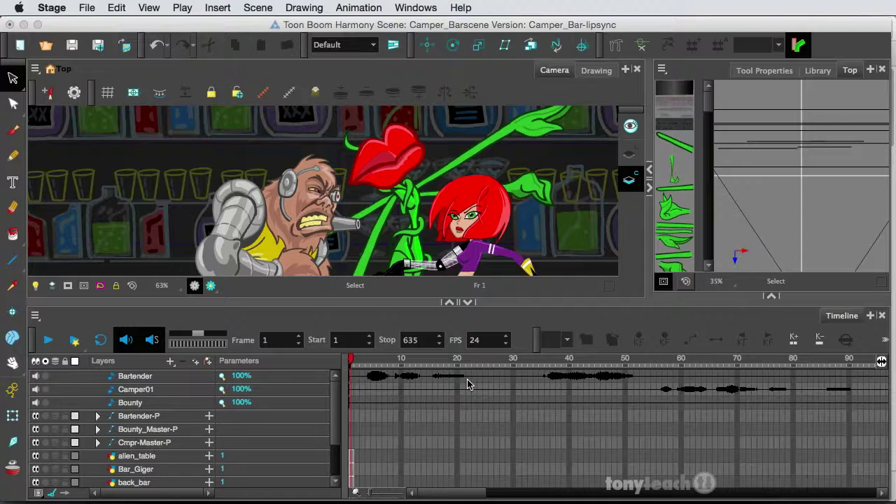
# Play the scene to check the three imported dialogue tracks, and bring the timeline back to its beginning
pyautogui.click(48, 346)
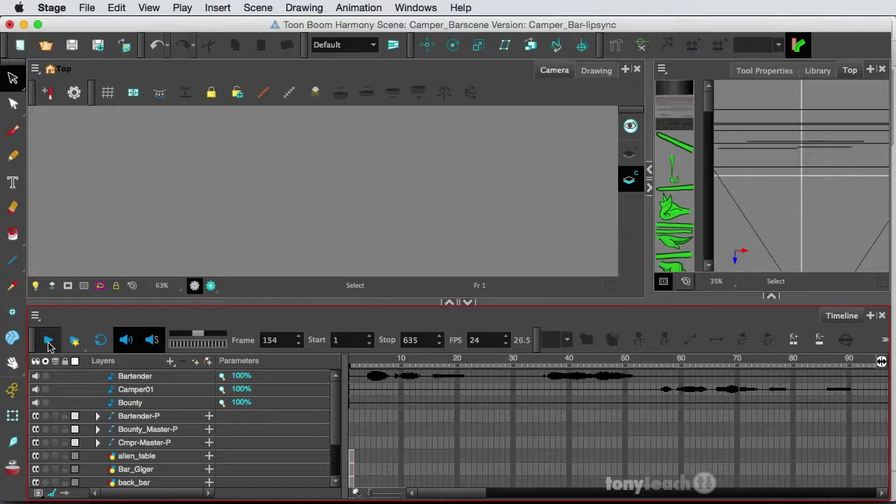
pyautogui.click(49, 342)
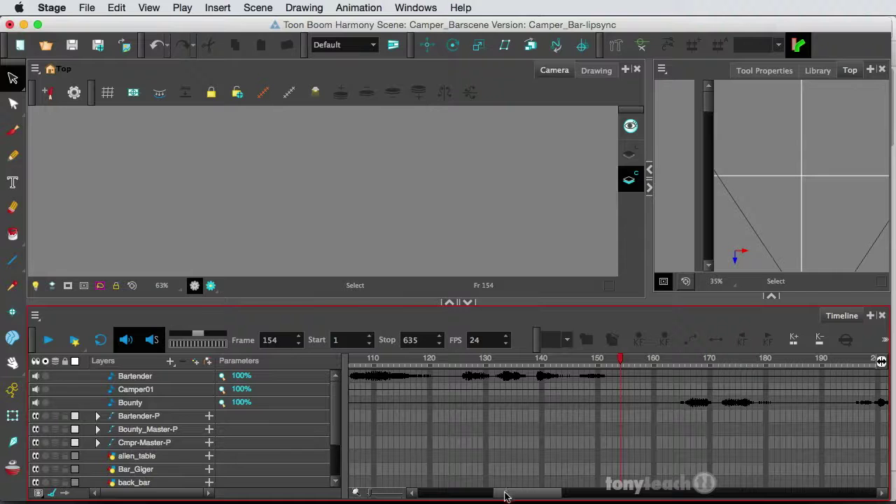
pyautogui.moveTo(506, 496); pyautogui.dragTo(420, 492)
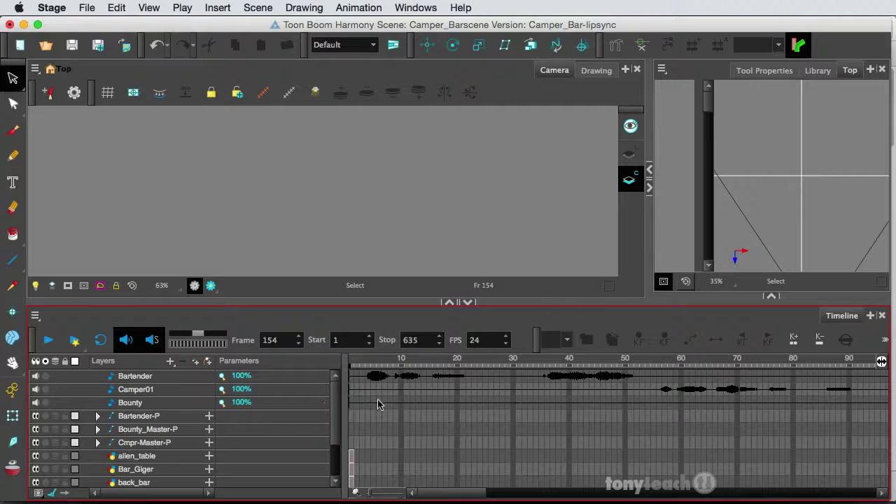
# Check the Bounty sound's stop frame in the Sound Element Editor, and set the scene length to 795 frames
pyautogui.doubleClick(174, 406)
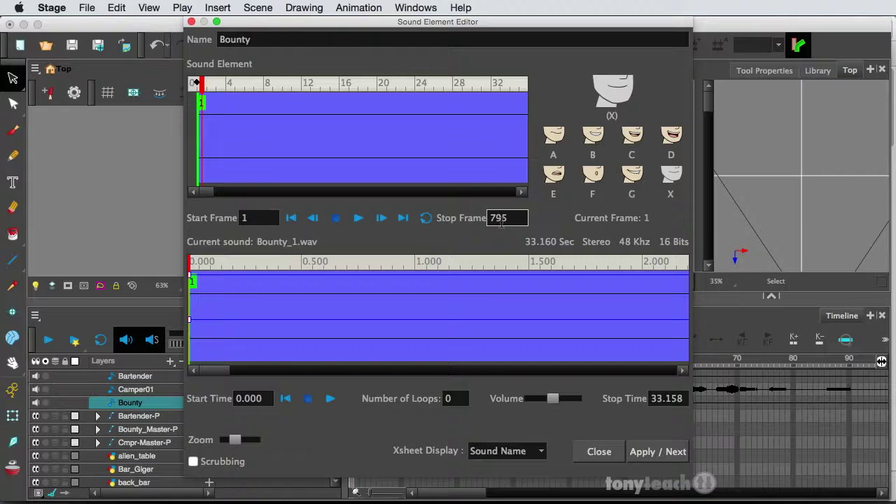
pyautogui.click(192, 22)
pyautogui.click(255, 7)
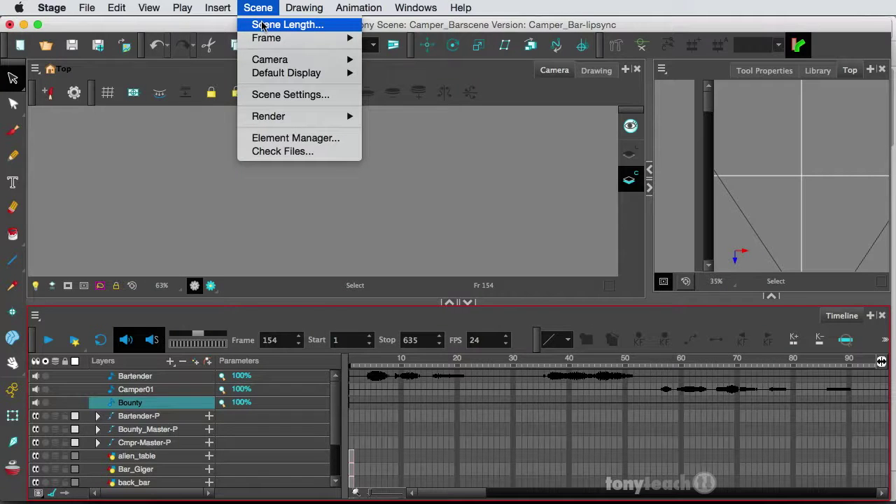
pyautogui.click(262, 26)
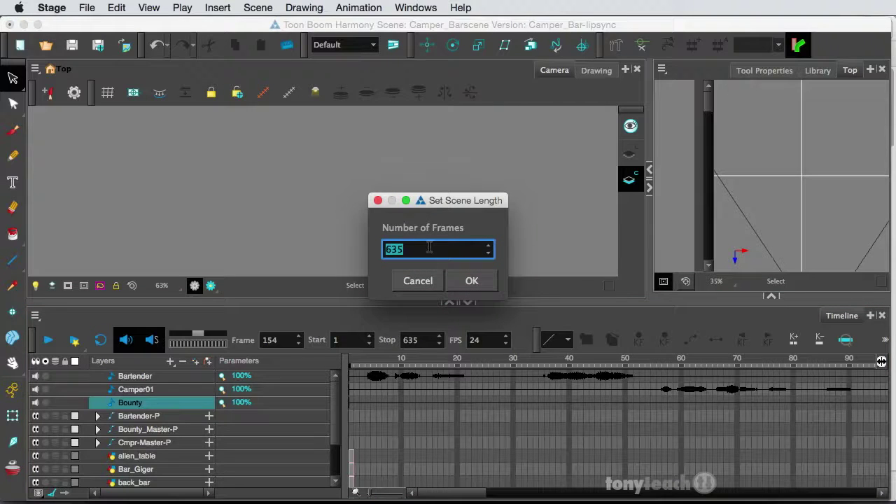
pyautogui.write('795')
pyautogui.click(454, 281)
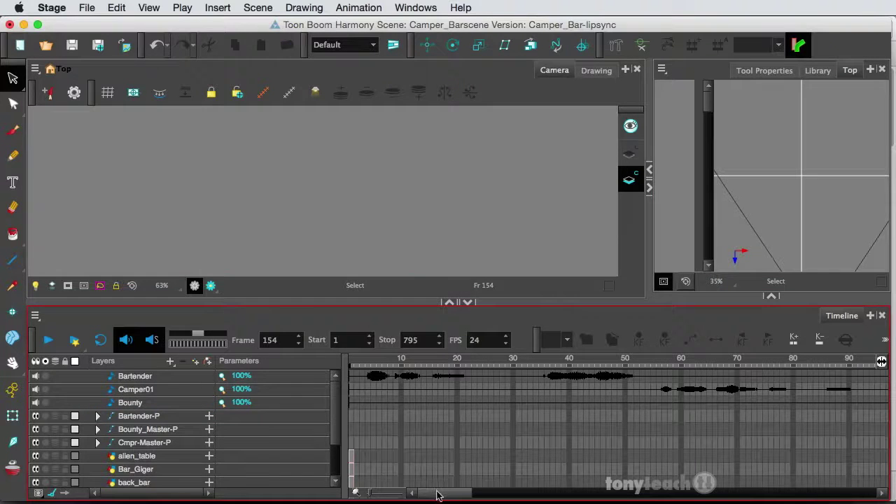
# Extend the exposure of all artwork layers from Bartender-P through Camera-P up to frame 795
pyautogui.moveTo(436, 495); pyautogui.dragTo(652, 499)
pyautogui.moveTo(710, 500); pyautogui.dragTo(850, 502)
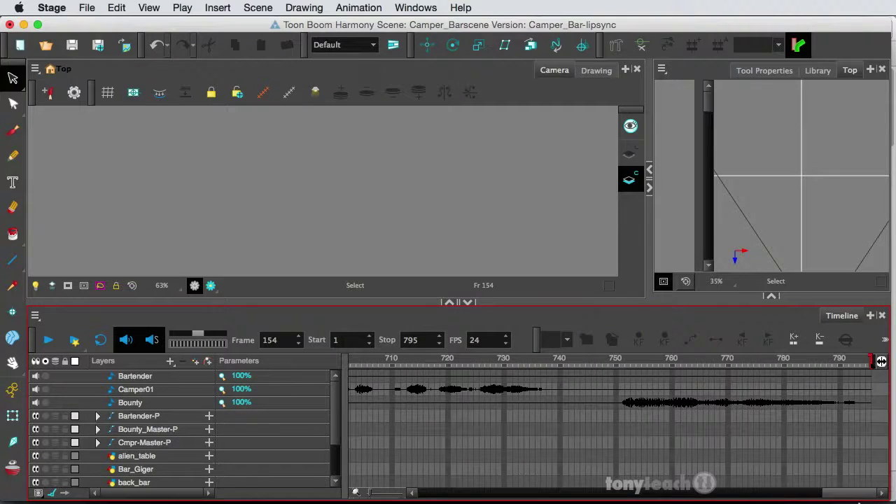
pyautogui.click(868, 417)
pyautogui.scroll(-1, 865, 441)
pyautogui.scroll(-3, 865, 442)
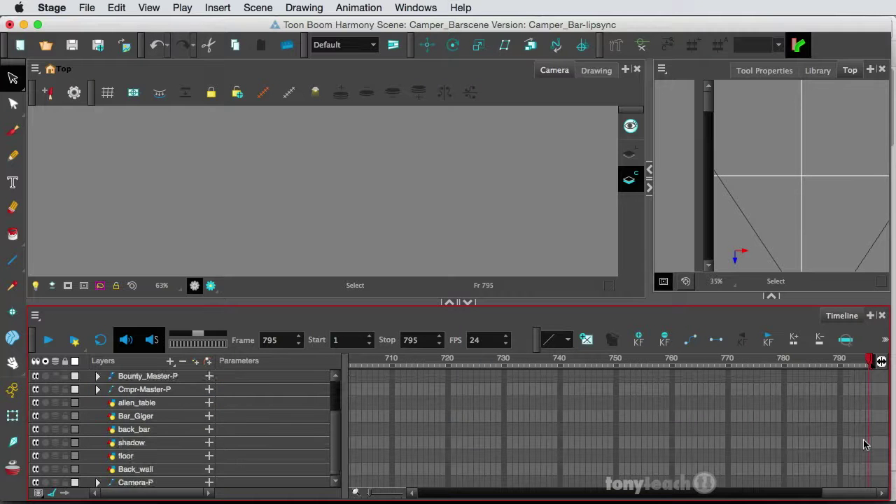
pyautogui.keyDown('shift'); pyautogui.click(871, 485); pyautogui.keyUp('shift')
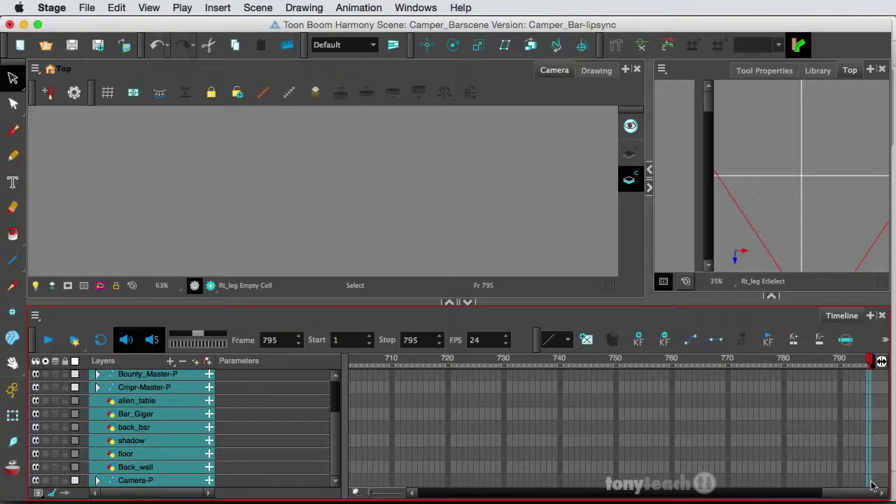
pyautogui.press('F5')
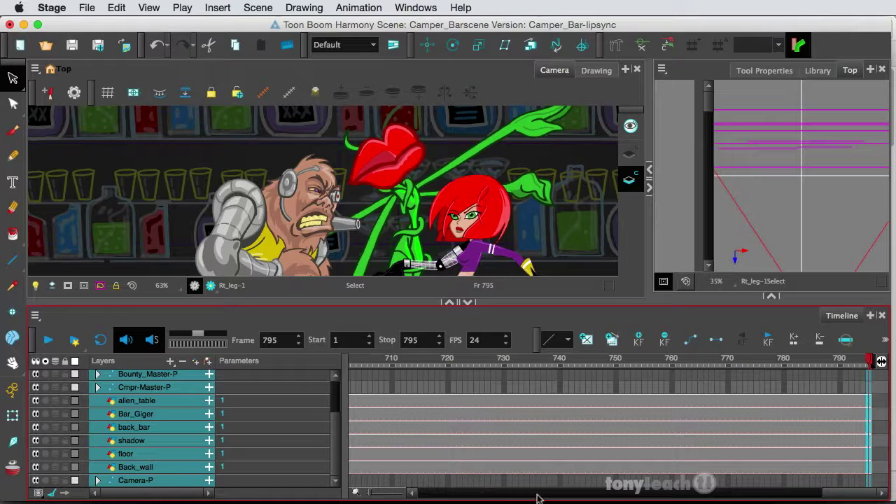
# Run Auto Lip-Sync Detection on the Bartender sound layer
pyautogui.moveTo(823, 497); pyautogui.dragTo(392, 490)
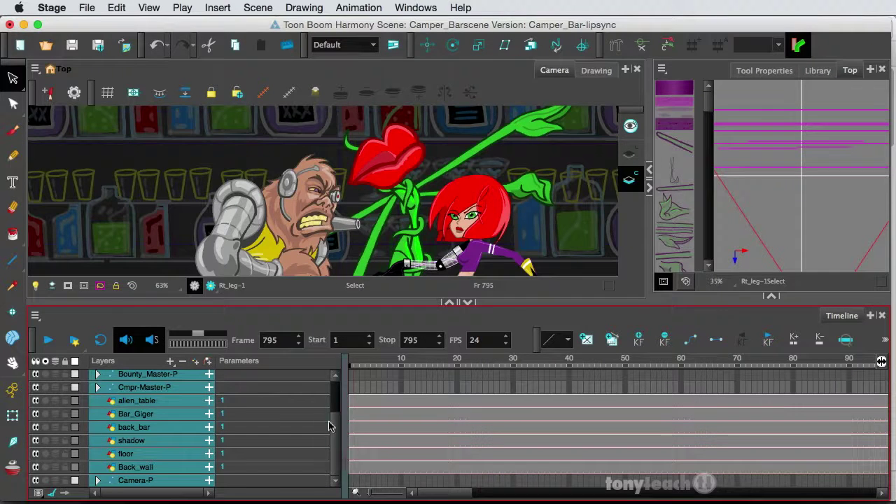
pyautogui.scroll(3, 328, 423)
pyautogui.scroll(1, 328, 419)
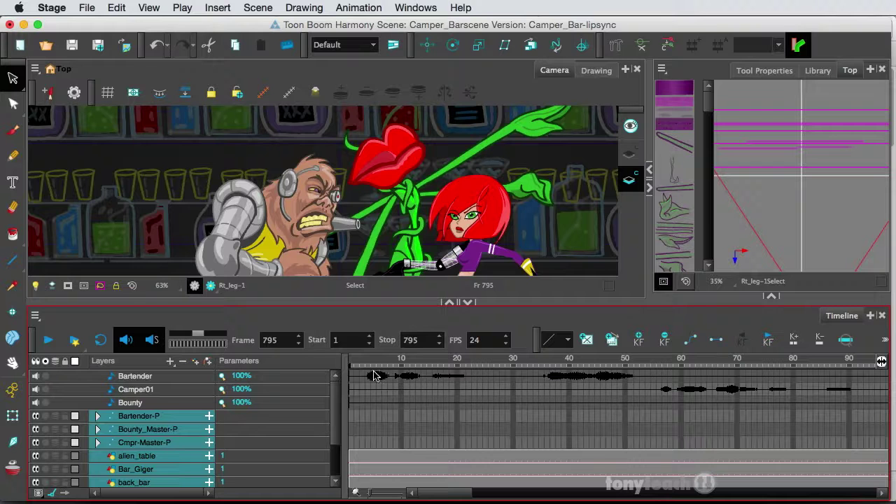
pyautogui.click(134, 378)
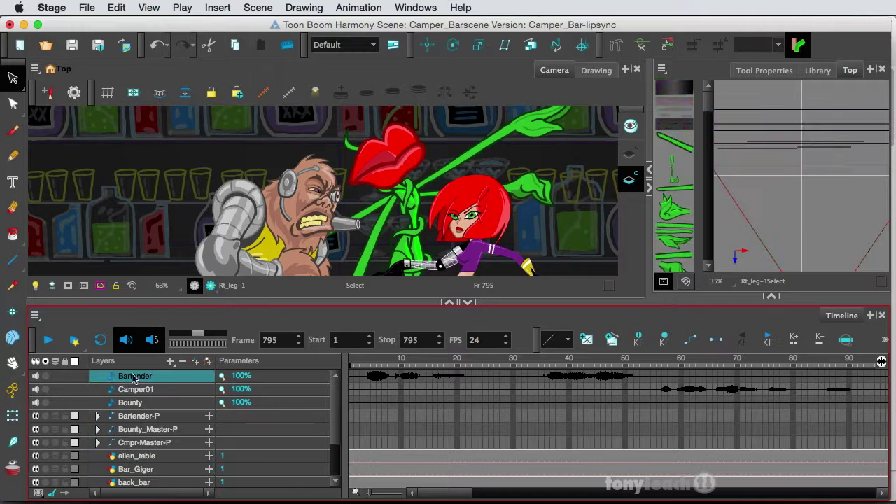
pyautogui.click(512, 380)
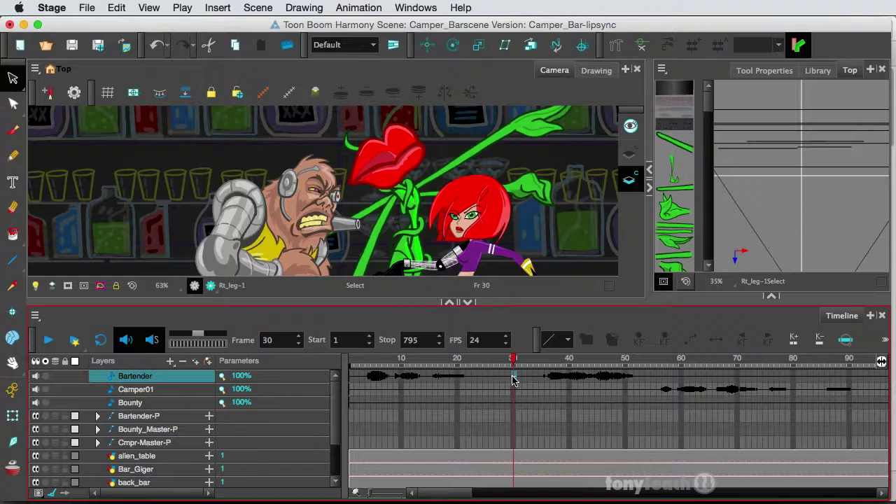
pyautogui.rightClick(514, 379)
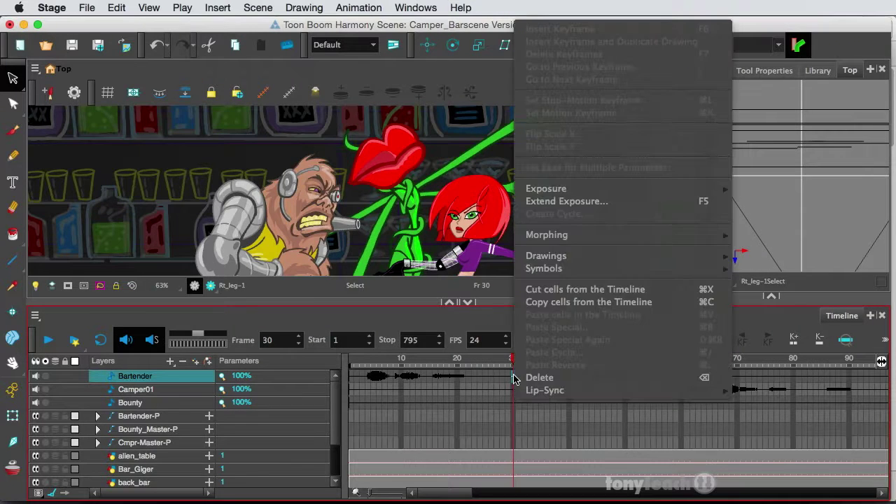
pyautogui.moveTo(551, 392)
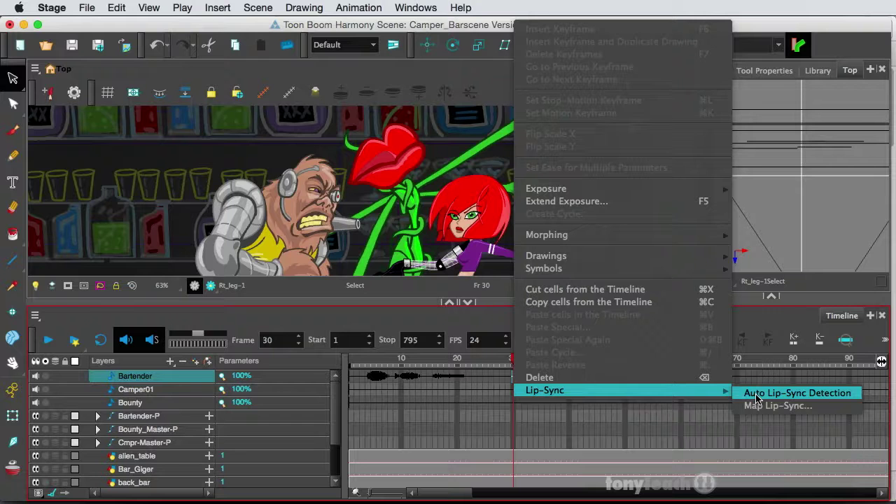
pyautogui.click(756, 393)
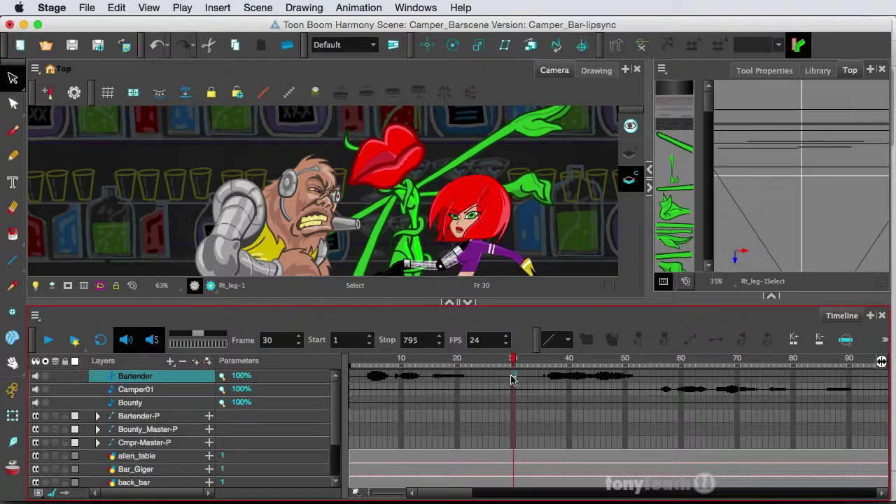
# Open the lip-sync mapping for the Bartender sound and set its destination layer to lips
pyautogui.rightClick(510, 378)
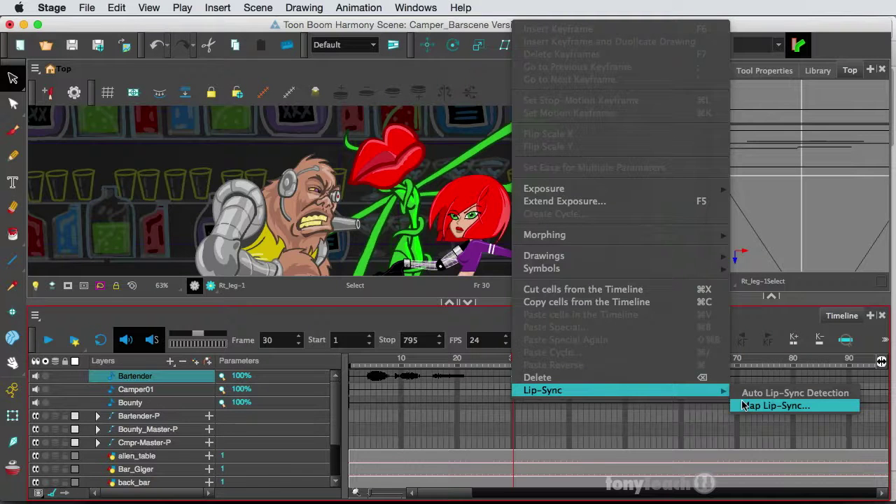
pyautogui.click(743, 406)
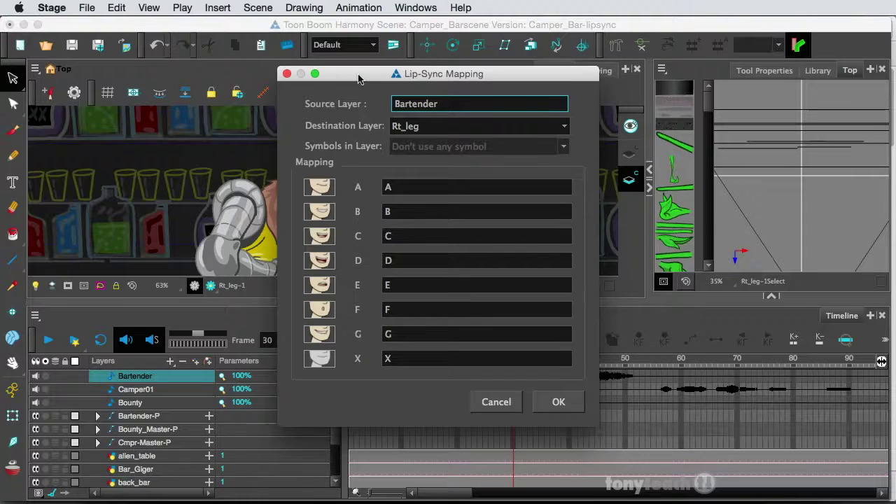
pyautogui.moveTo(358, 78); pyautogui.dragTo(436, 51)
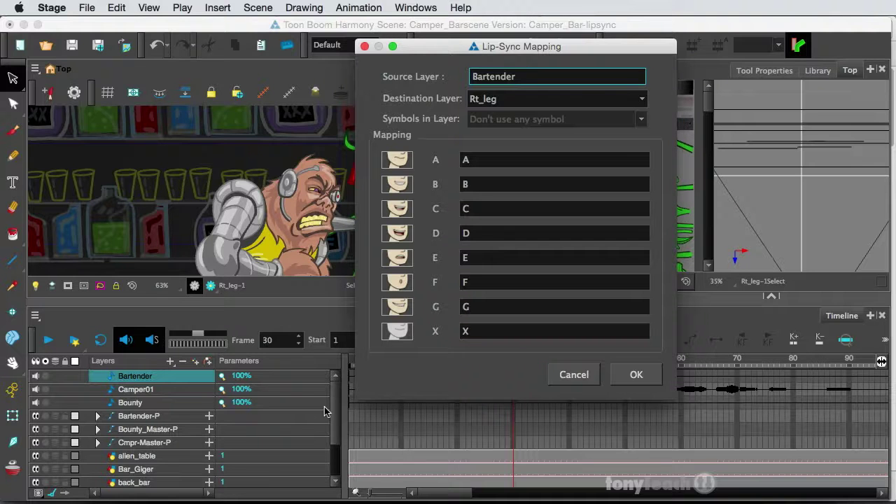
pyautogui.click(619, 101)
pyautogui.moveTo(625, 105); pyautogui.dragTo(607, 110)
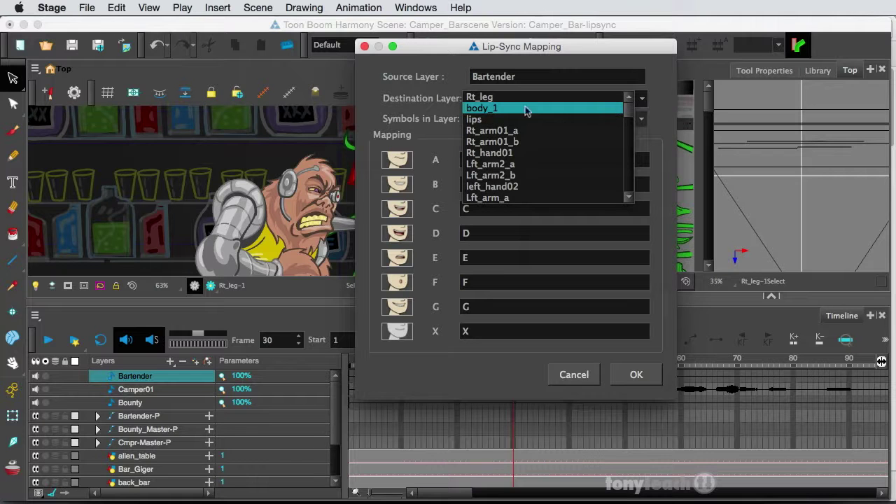
pyautogui.click(472, 120)
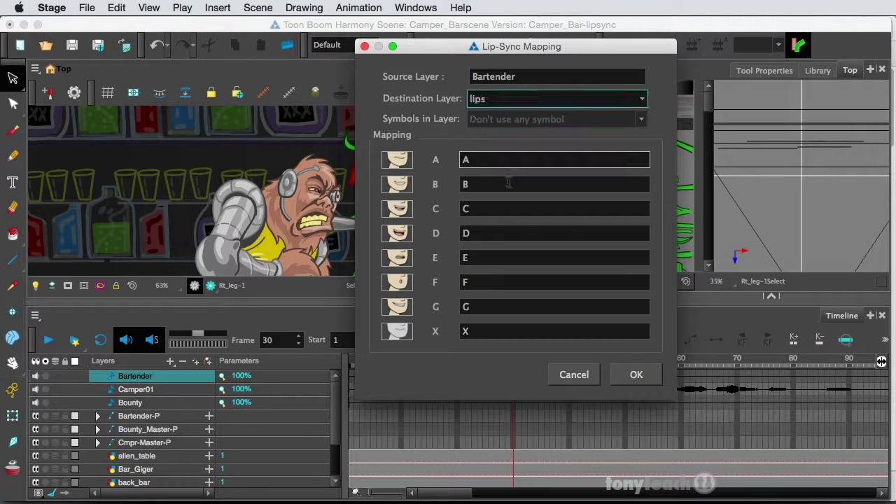
# Map the Bartender's mouth shapes A, B, C and D to drawings 1, 2, 3 and 4
pyautogui.doubleClick(481, 160)
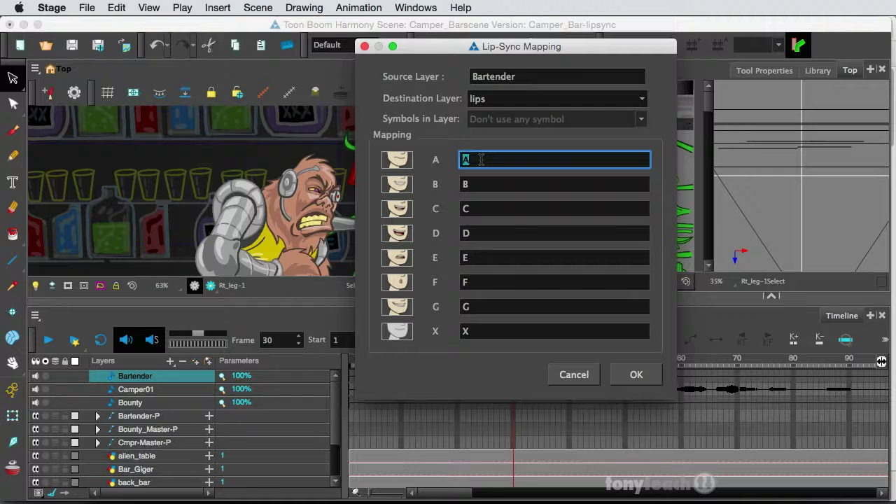
pyautogui.write('1')
pyautogui.doubleClick(471, 184)
pyautogui.write('2')
pyautogui.doubleClick(473, 208)
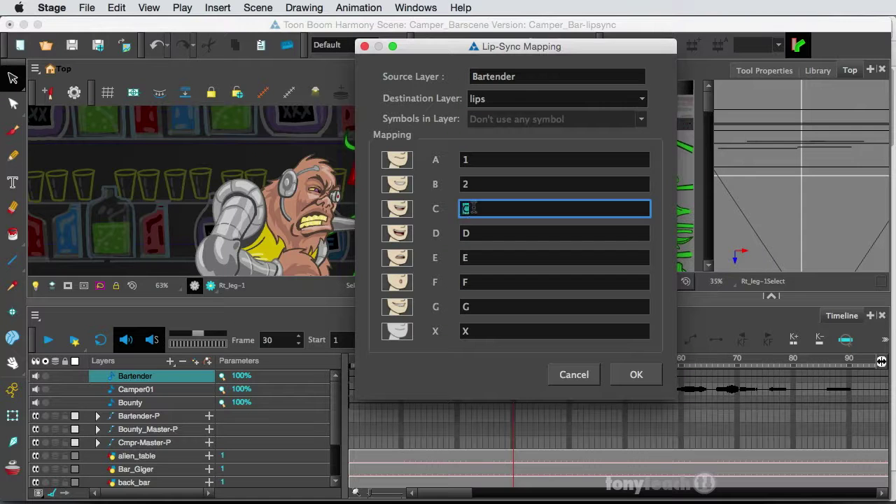
pyautogui.write('3')
pyautogui.doubleClick(471, 233)
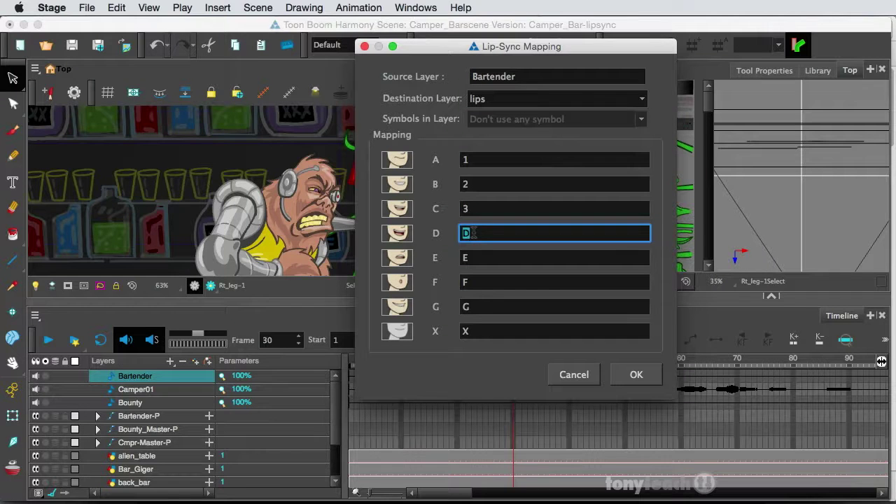
pyautogui.write('4')
# Map the mouth shapes E, F, G and X to drawings 5, 6, 7 and 8, and apply the mapping
pyautogui.doubleClick(476, 258)
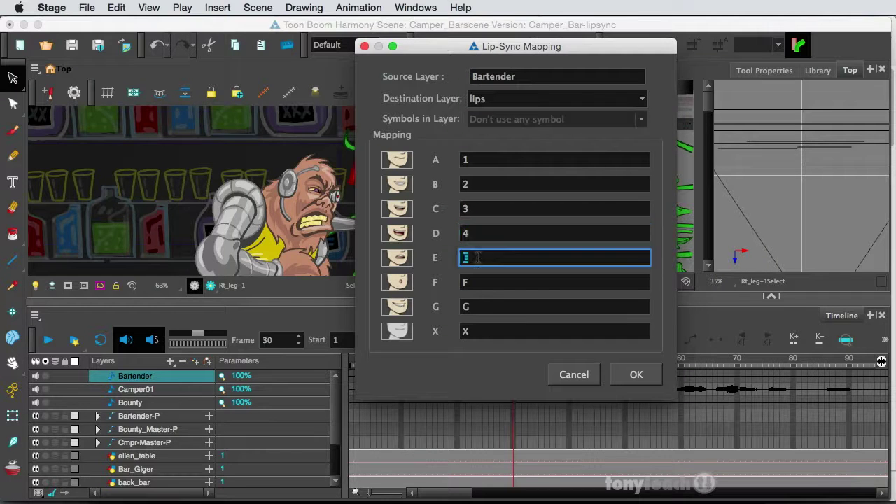
pyautogui.write('5')
pyautogui.doubleClick(473, 282)
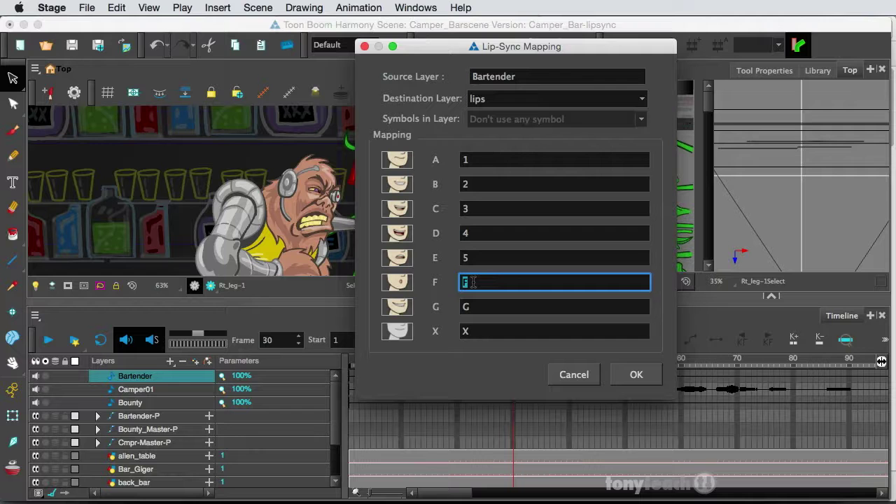
pyautogui.write('6')
pyautogui.doubleClick(467, 307)
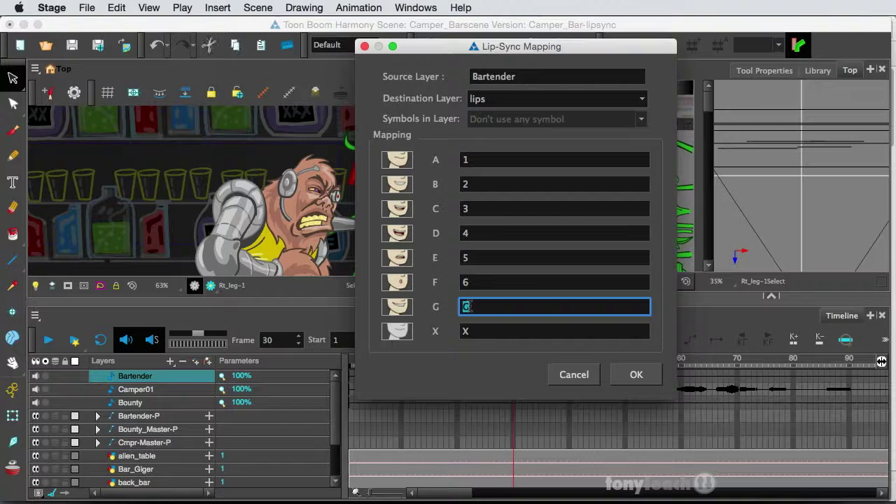
pyautogui.write('7')
pyautogui.doubleClick(472, 328)
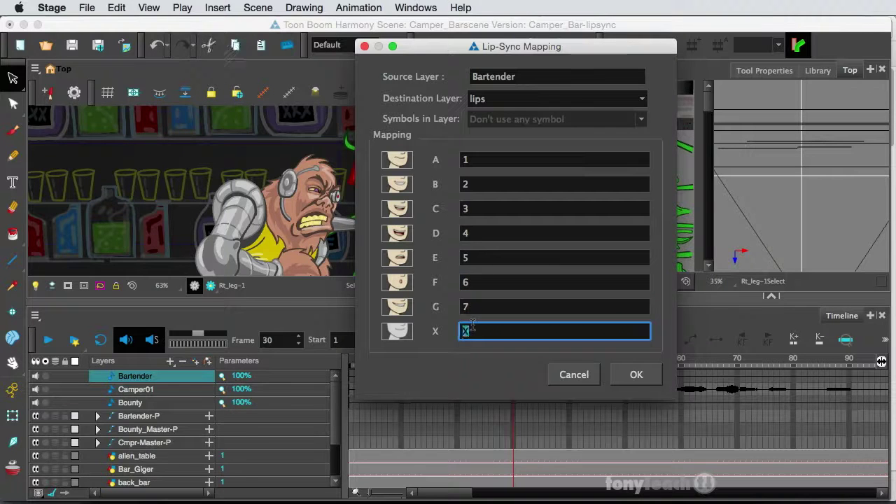
pyautogui.write('8')
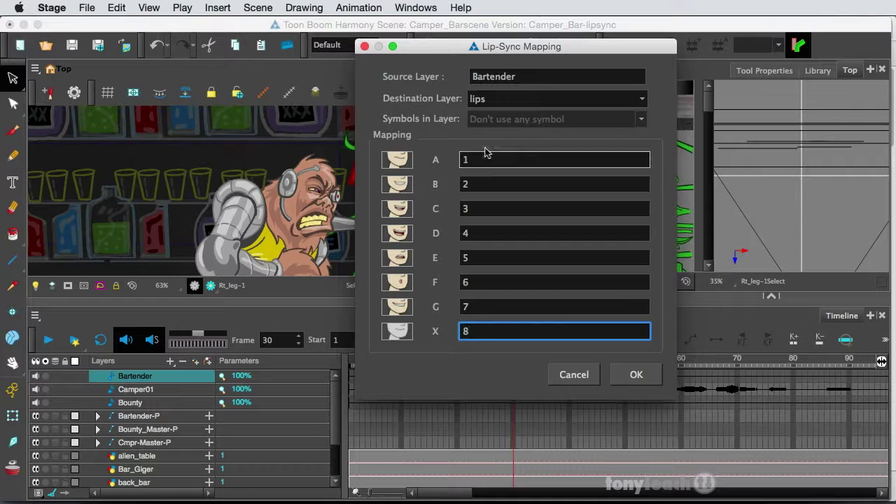
pyautogui.click(628, 378)
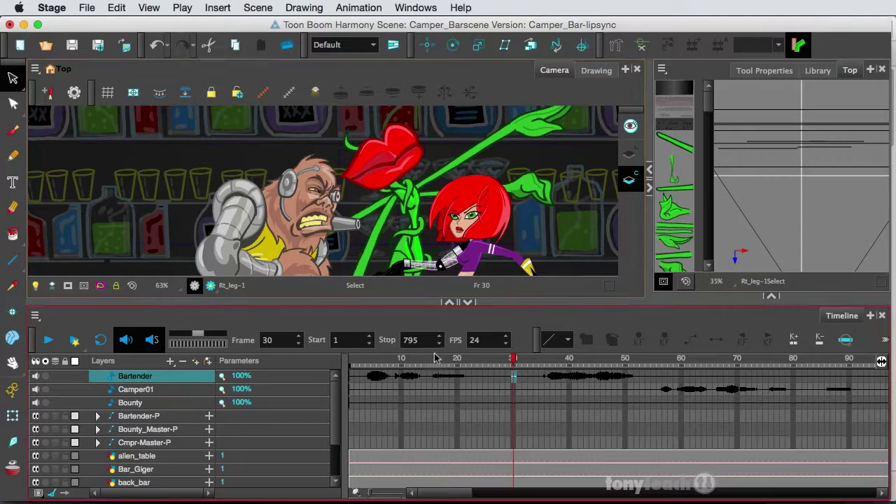
# Play the scene from frame 1 to check the Bartender's lip-sync, and return to the first frame
pyautogui.click(354, 359)
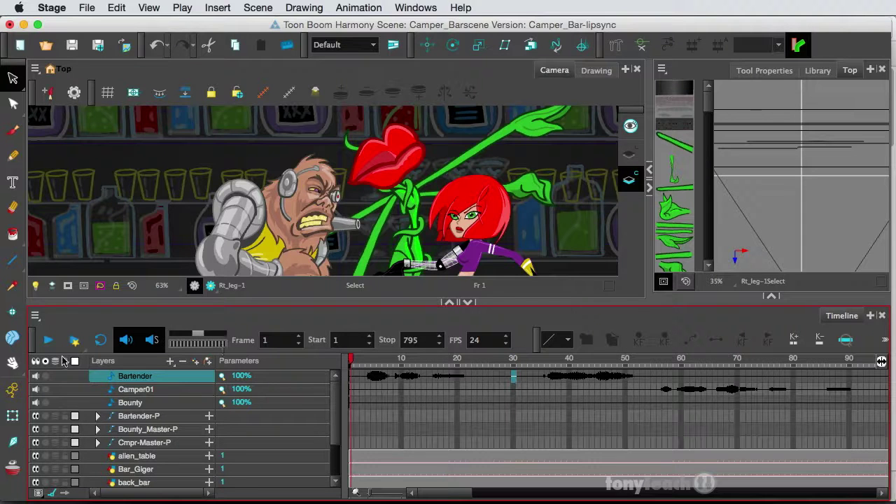
pyautogui.click(49, 340)
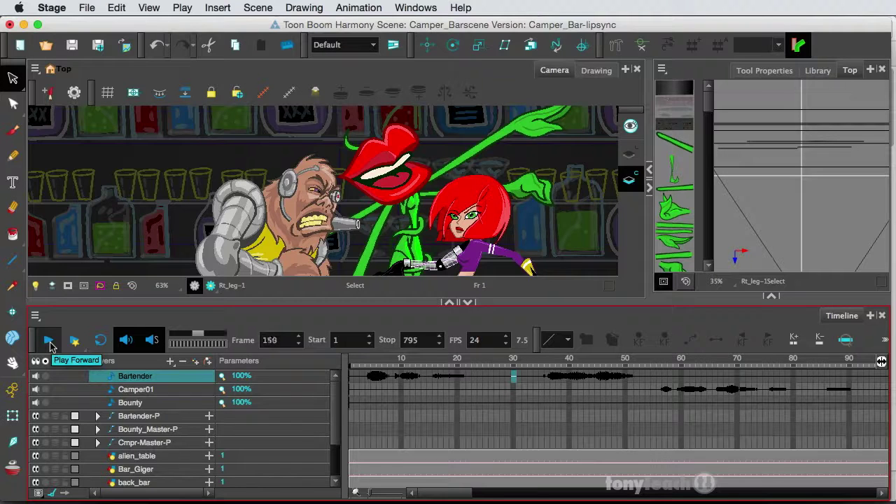
pyautogui.click(49, 342)
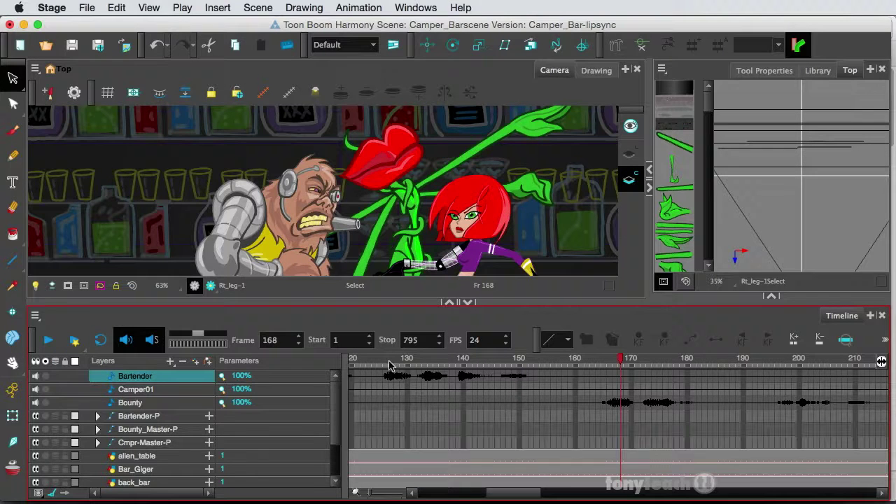
pyautogui.moveTo(521, 492); pyautogui.dragTo(396, 474)
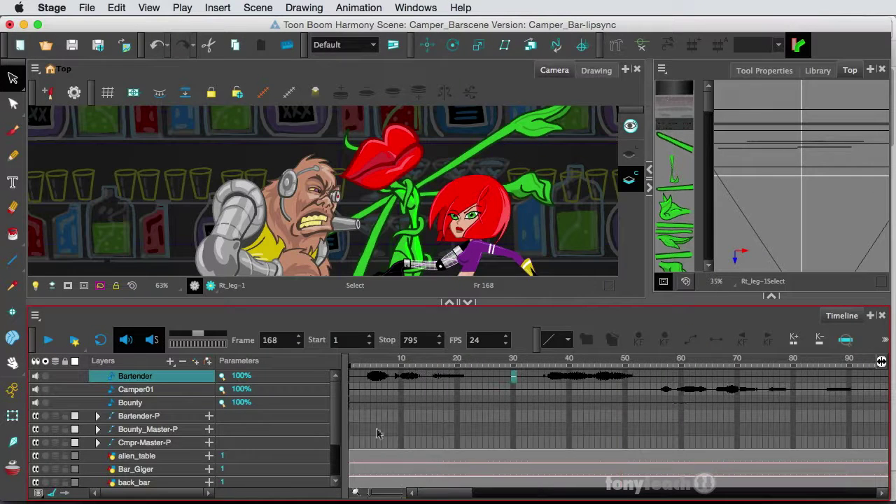
pyautogui.click(352, 359)
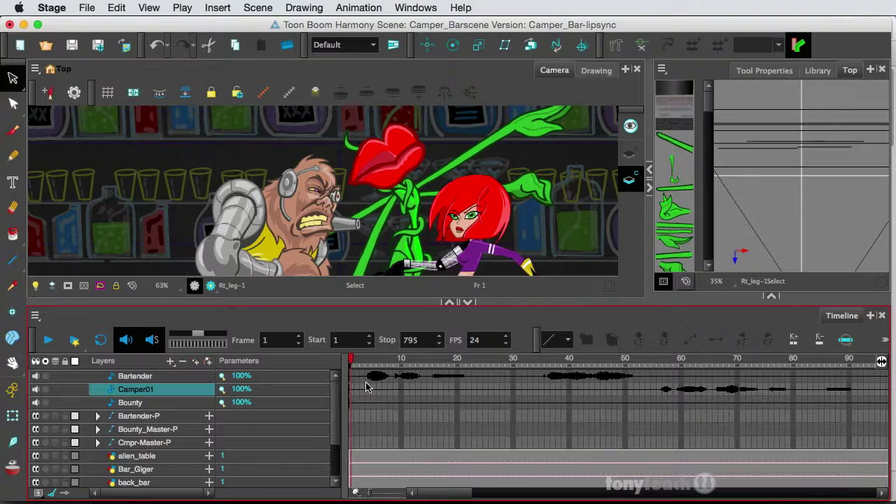
# Run Auto Lip-Sync Detection on the Camper01 sound layer
pyautogui.moveTo(371, 392); pyautogui.dragTo(476, 392)
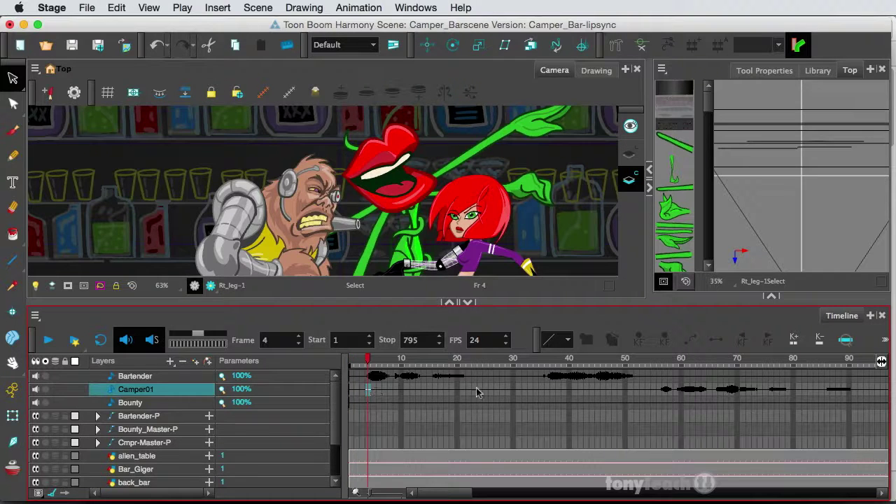
pyautogui.rightClick(476, 392)
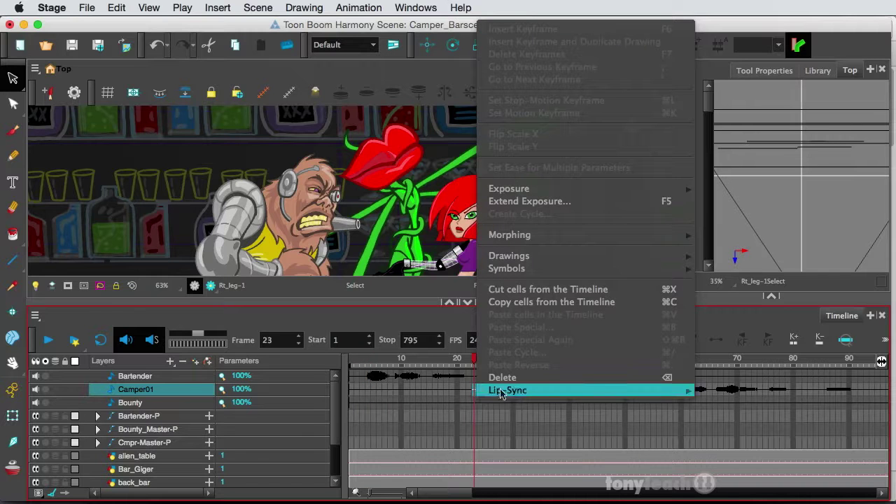
pyautogui.moveTo(509, 393)
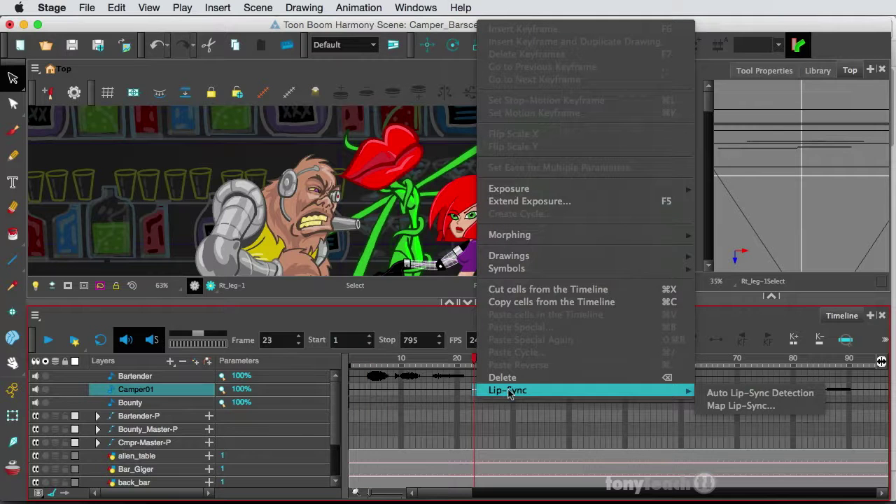
pyautogui.click(721, 396)
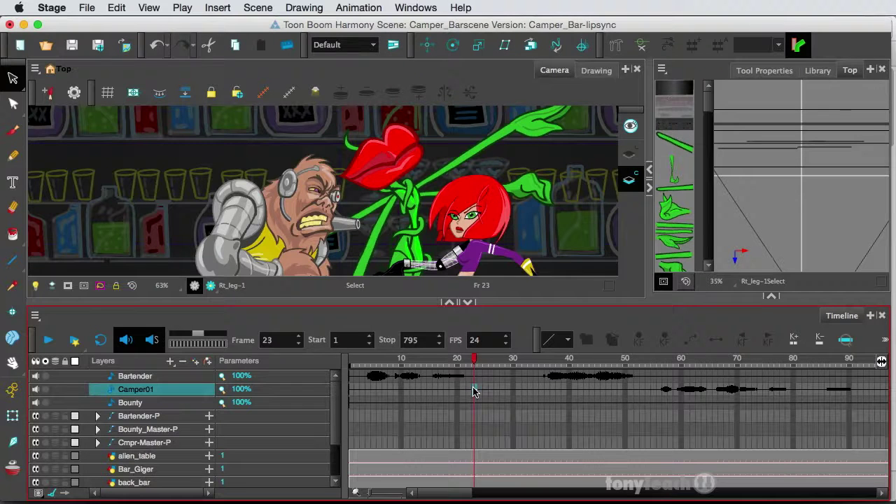
pyautogui.rightClick(473, 391)
pyautogui.moveTo(502, 392)
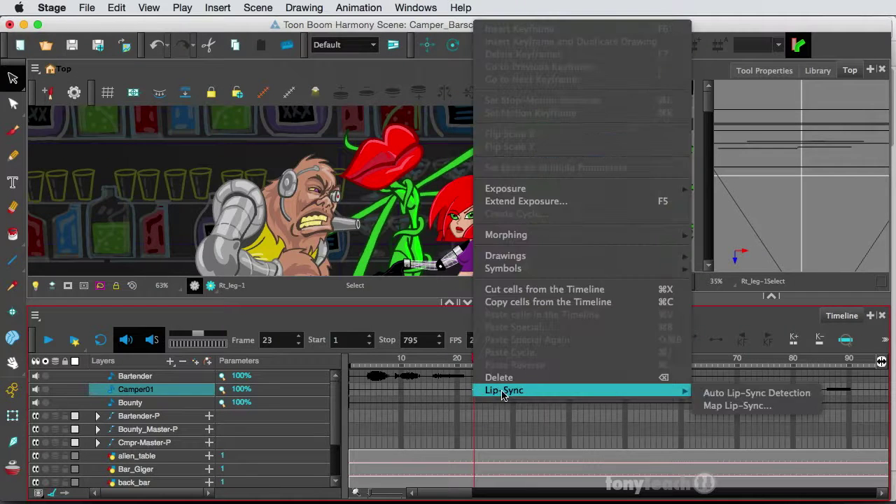
pyautogui.click(741, 406)
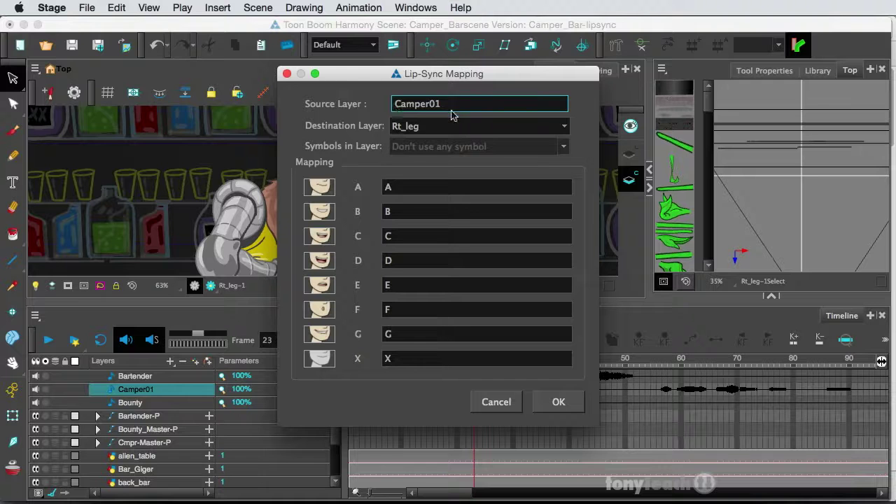
pyautogui.click(434, 128)
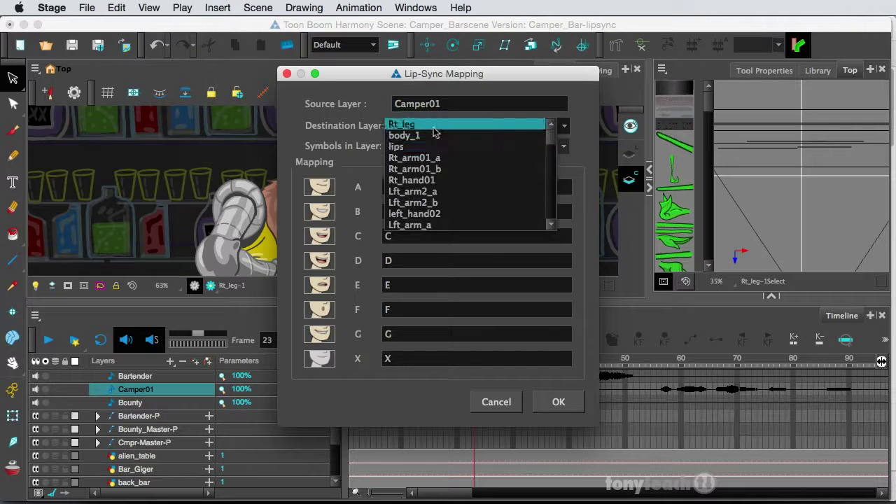
pyautogui.moveTo(550, 143); pyautogui.dragTo(539, 189)
pyautogui.scroll(10, 539, 178)
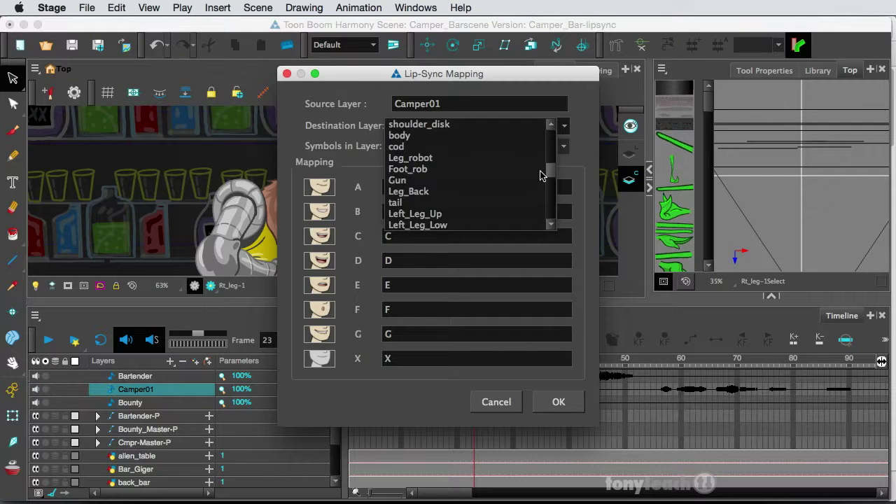
pyautogui.click(496, 401)
pyautogui.click(494, 403)
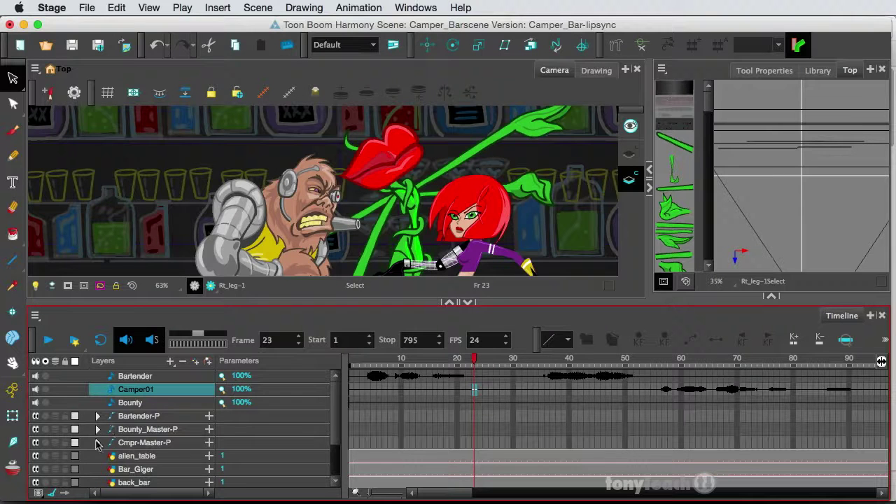
# Expand the Cmpr-Master-P hierarchy through the upper body and torso bone to the head, and select its mouth layer
pyautogui.click(98, 442)
pyautogui.scroll(-3, 185, 443)
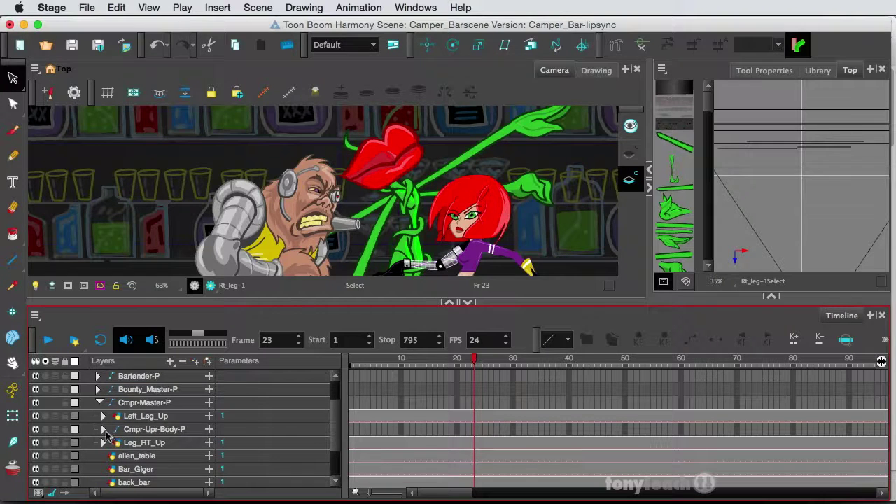
pyautogui.click(104, 429)
pyautogui.scroll(-1, 109, 448)
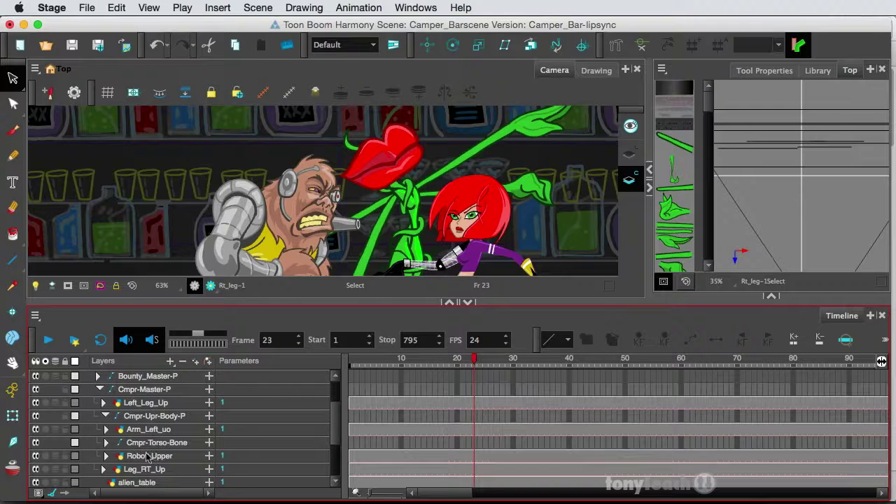
pyautogui.click(106, 443)
pyautogui.scroll(-2, 133, 448)
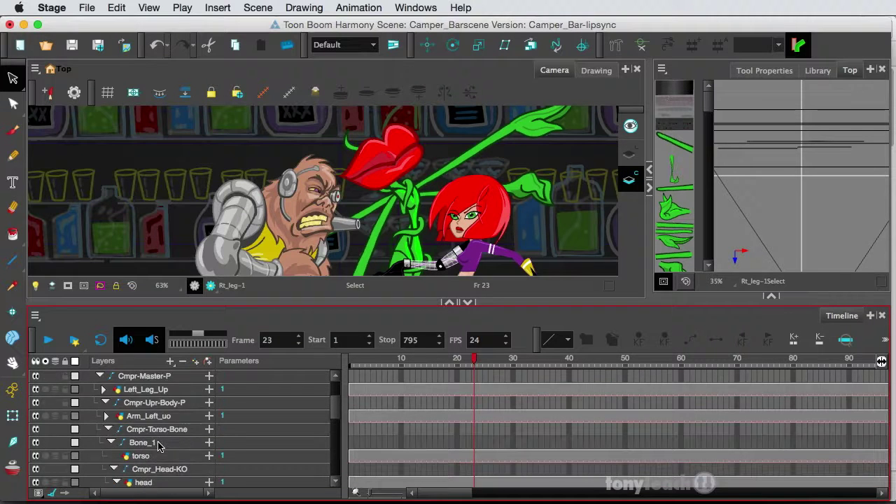
pyautogui.click(117, 469)
pyautogui.scroll(-5, 140, 461)
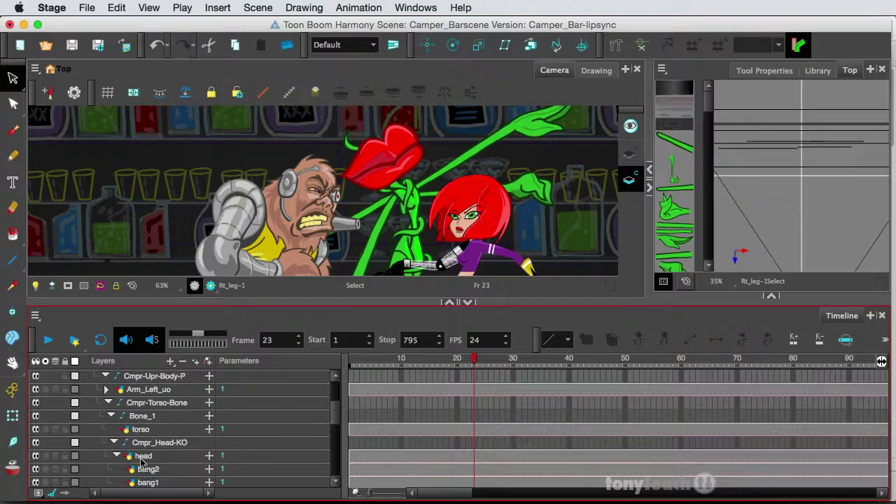
pyautogui.click(152, 457)
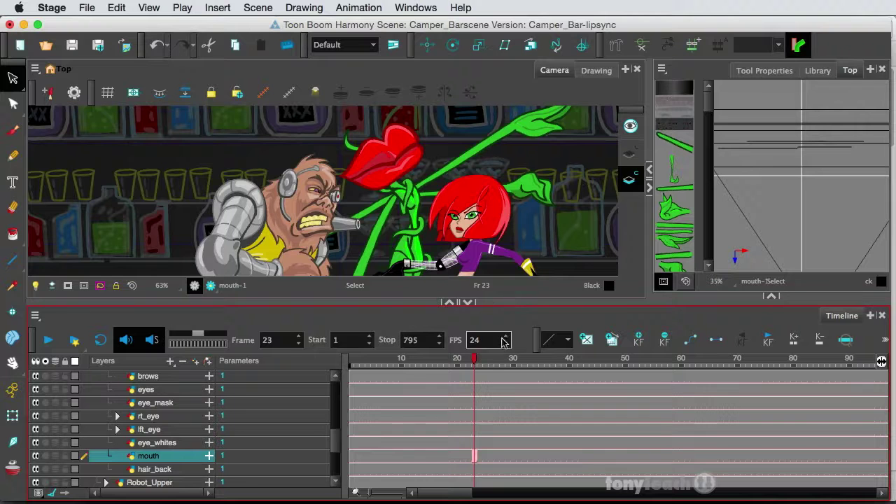
pyautogui.scroll(2, 480, 426)
pyautogui.scroll(4, 480, 426)
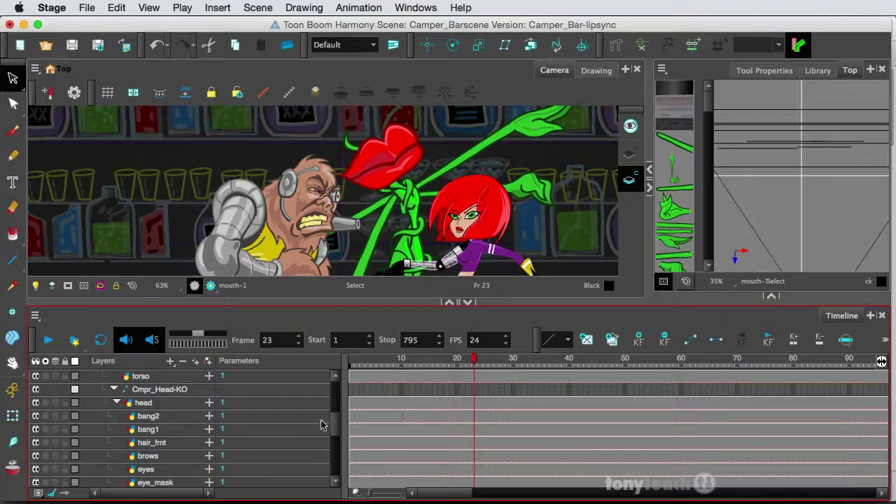
pyautogui.moveTo(334, 408); pyautogui.dragTo(334, 382)
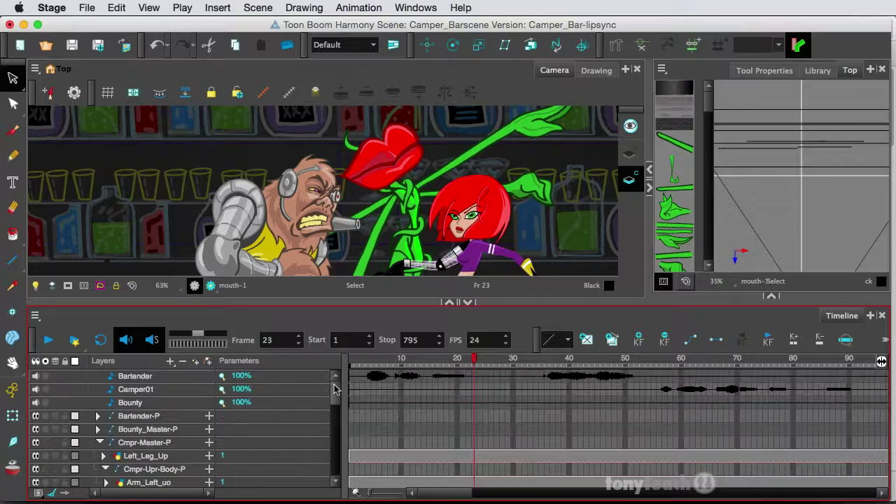
pyautogui.click(476, 390)
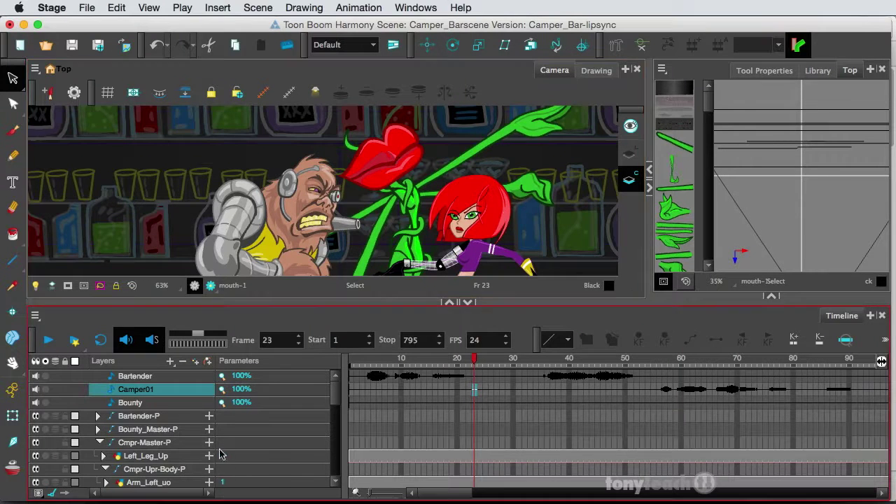
# Rename the mouth layer under the Camper's head to cmpr_mouth
pyautogui.scroll(-3, 214, 456)
pyautogui.scroll(-3, 215, 456)
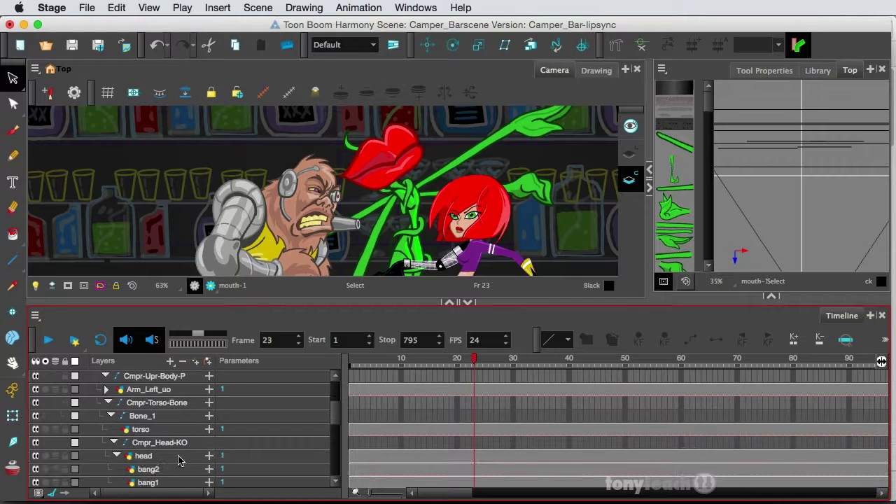
pyautogui.scroll(-3, 158, 460)
pyautogui.scroll(-2, 159, 469)
pyautogui.scroll(-3, 158, 469)
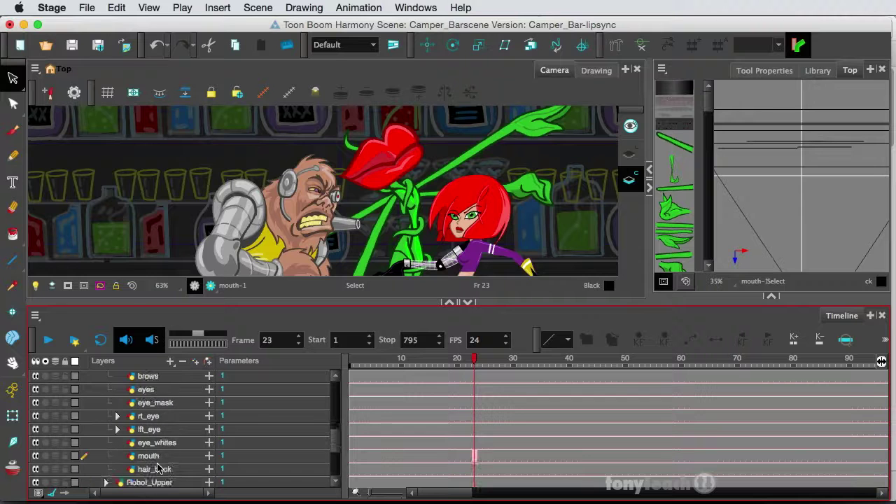
pyautogui.click(149, 455)
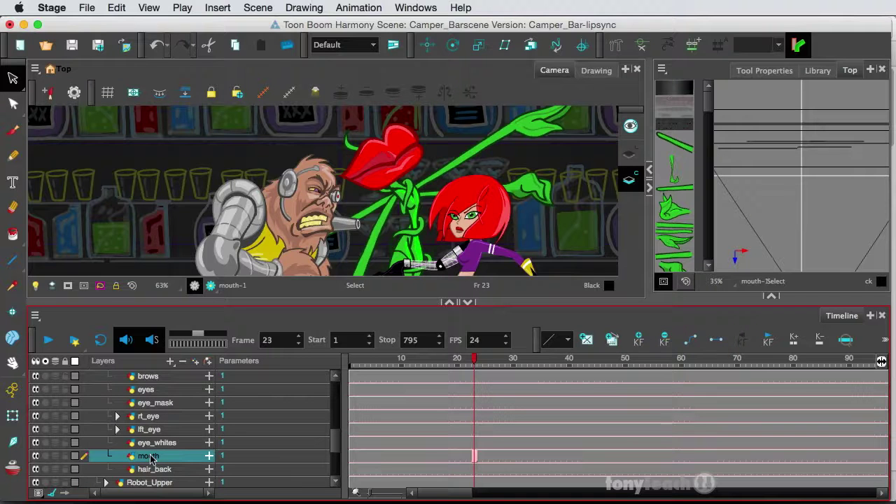
pyautogui.doubleClick(149, 456)
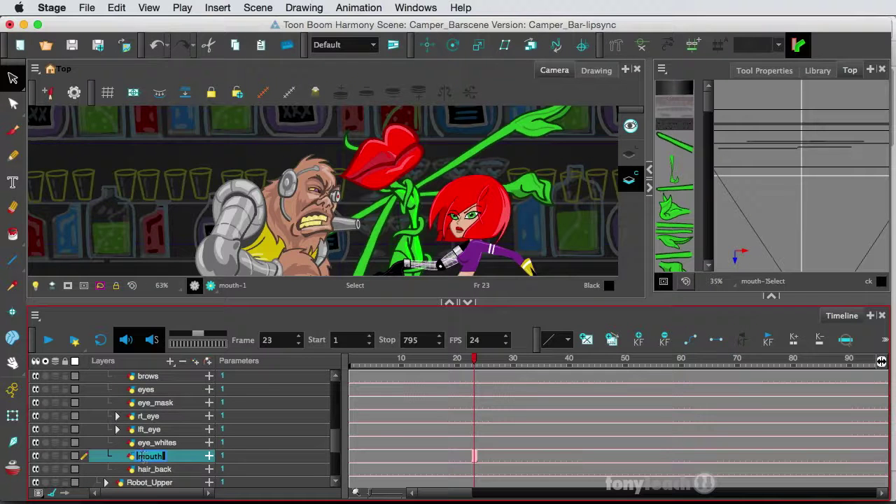
pyautogui.click(139, 456)
pyautogui.write('c')
pyautogui.write('mpn')
pyautogui.press('Return')
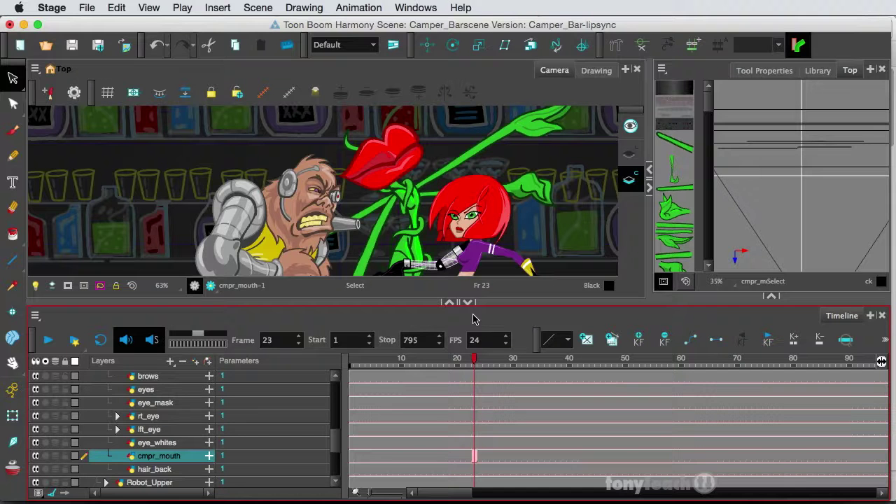
# Open the lip-sync mapping settings for the Camper01 sound layer
pyautogui.scroll(10, 461, 444)
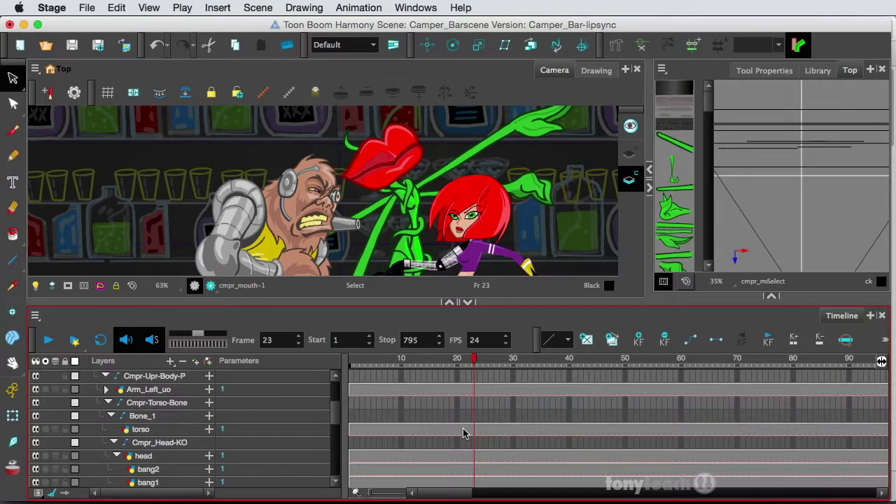
pyautogui.scroll(2, 462, 430)
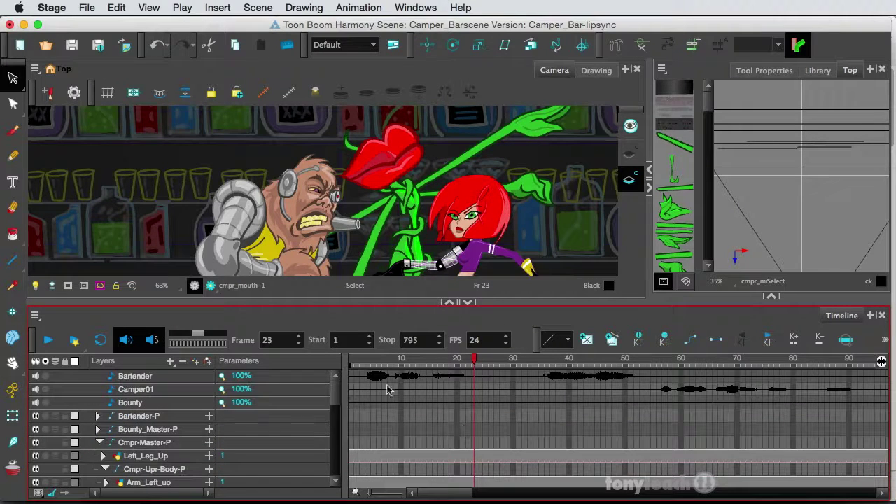
pyautogui.click(458, 389)
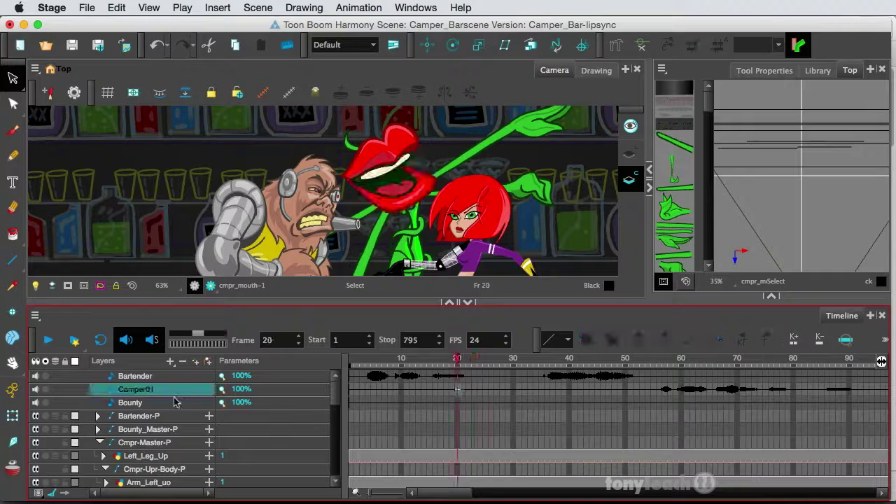
pyautogui.rightClick(458, 390)
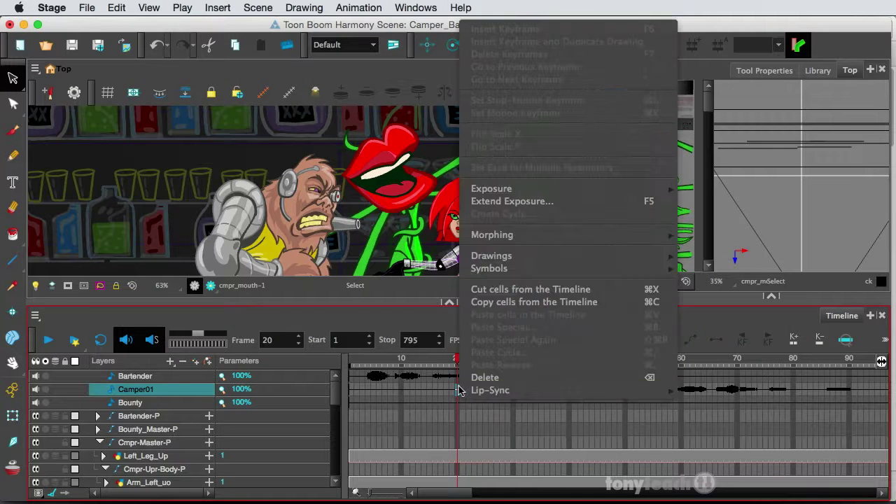
pyautogui.moveTo(483, 389)
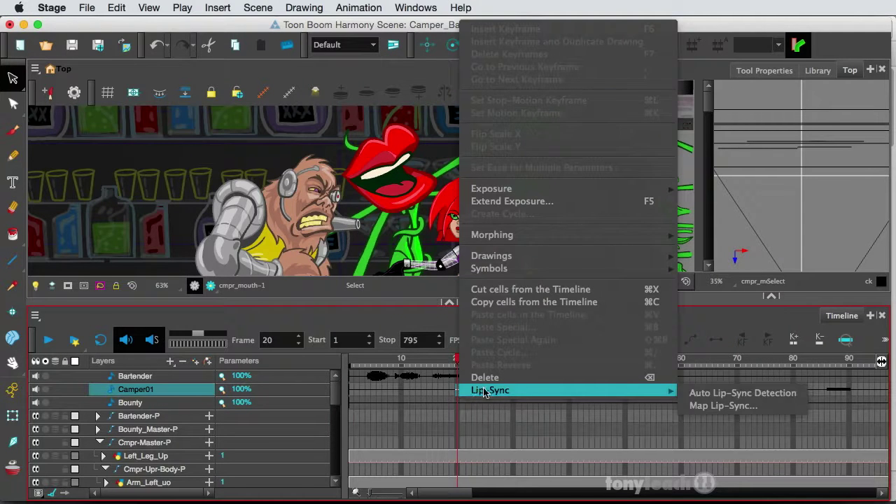
pyautogui.click(711, 406)
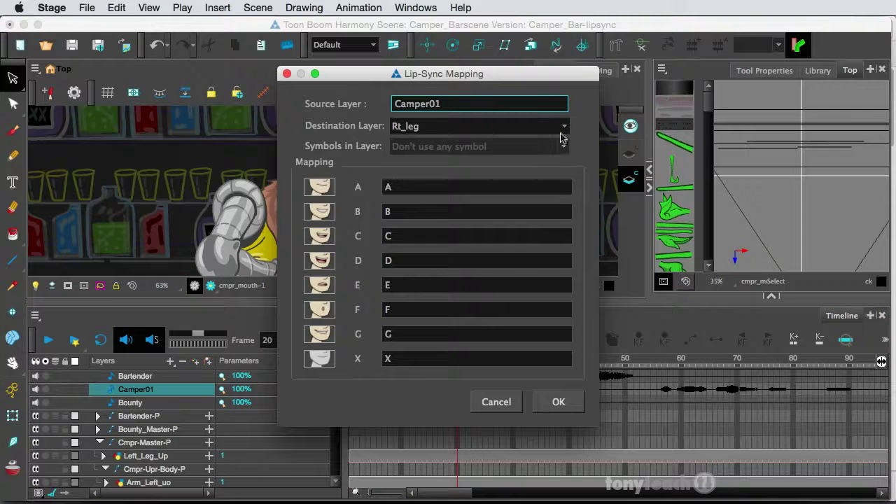
# Set the destination layer of the Camper01 lip-sync mapping to cmpr_mouth
pyautogui.click(564, 126)
pyautogui.scroll(-1, 488, 174)
pyautogui.scroll(-4, 489, 174)
pyautogui.scroll(-3, 489, 174)
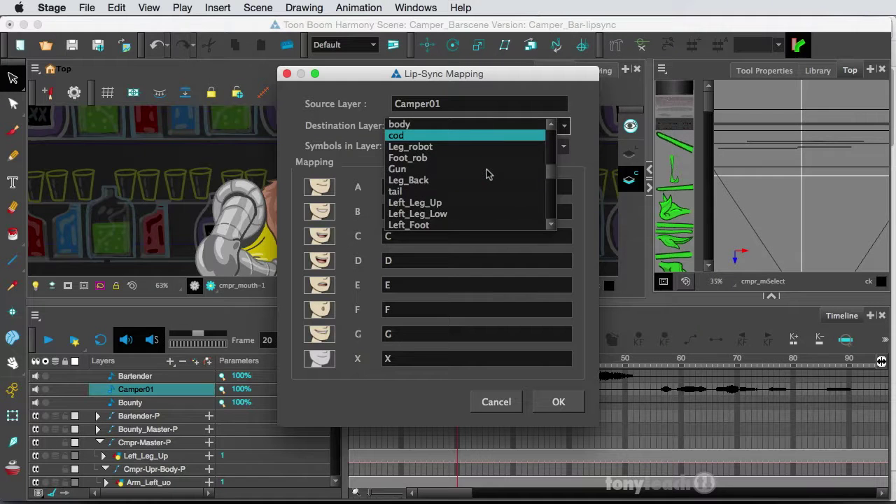
pyautogui.click(550, 224)
pyautogui.scroll(-3, 551, 225)
pyautogui.scroll(-3, 551, 227)
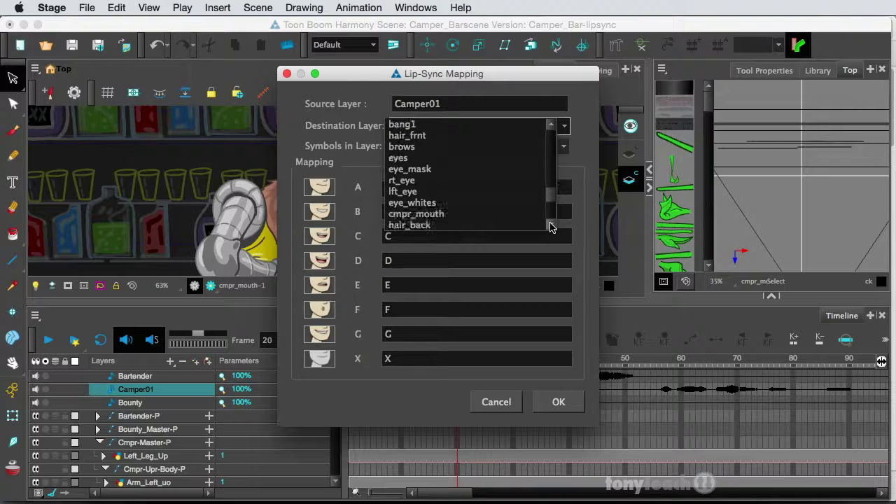
pyautogui.click(441, 213)
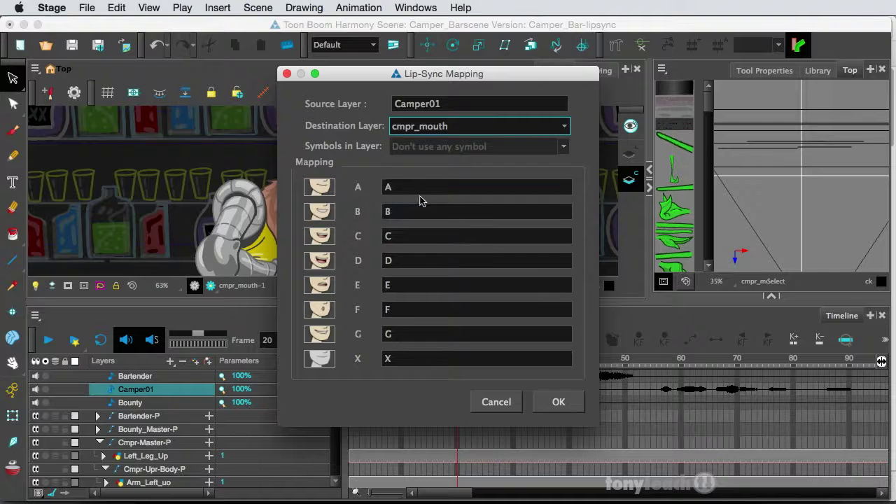
# Map the Camper's mouth shapes A, B, C and D to drawings 1, 2, 3 and 4
pyautogui.click(419, 190)
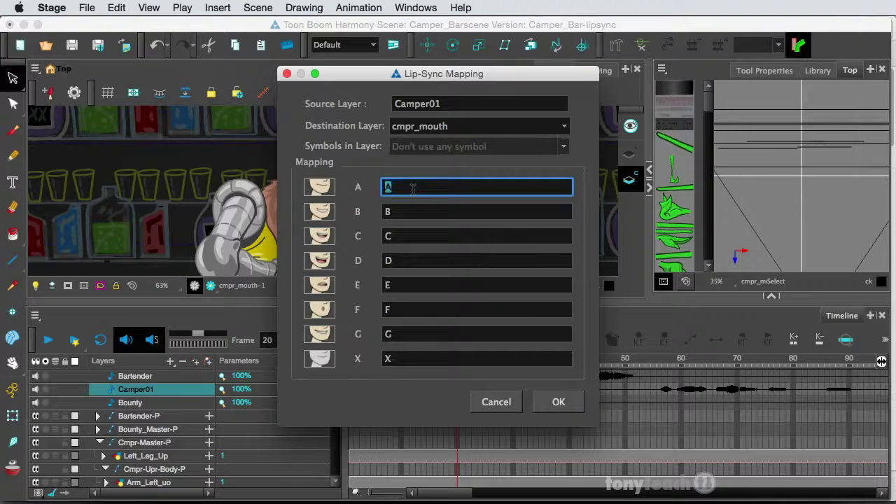
pyautogui.write('1')
pyautogui.click(414, 210)
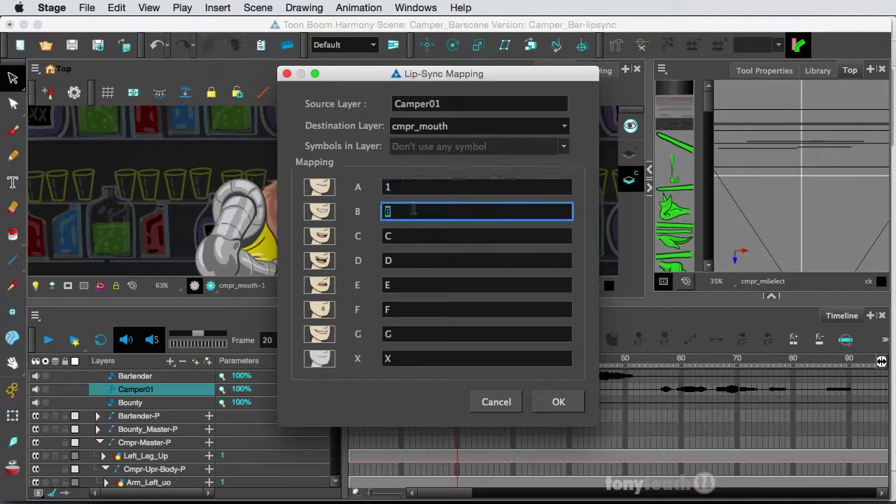
pyautogui.write('2')
pyautogui.click(412, 236)
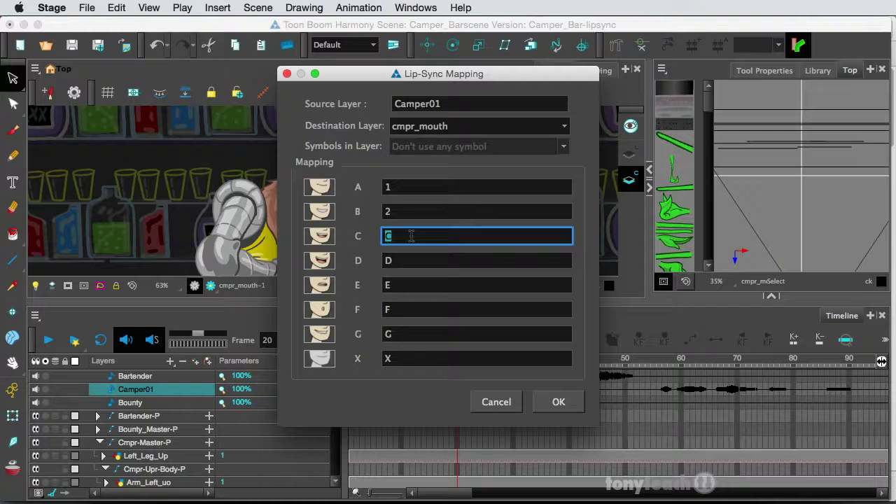
pyautogui.write('3')
pyautogui.click(407, 260)
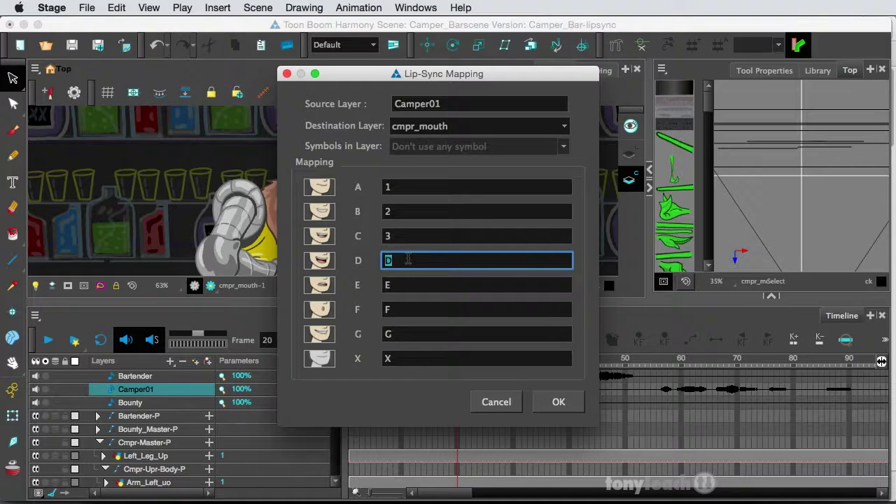
pyautogui.write('4')
# Map the Camper's mouth shapes E, F, G and X to drawings 5, 6, 7 and 8
pyautogui.click(404, 283)
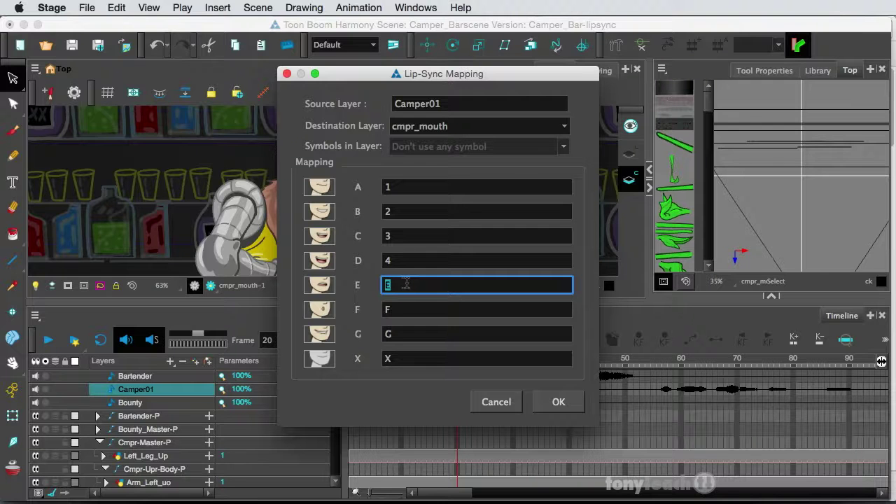
pyautogui.click(404, 308)
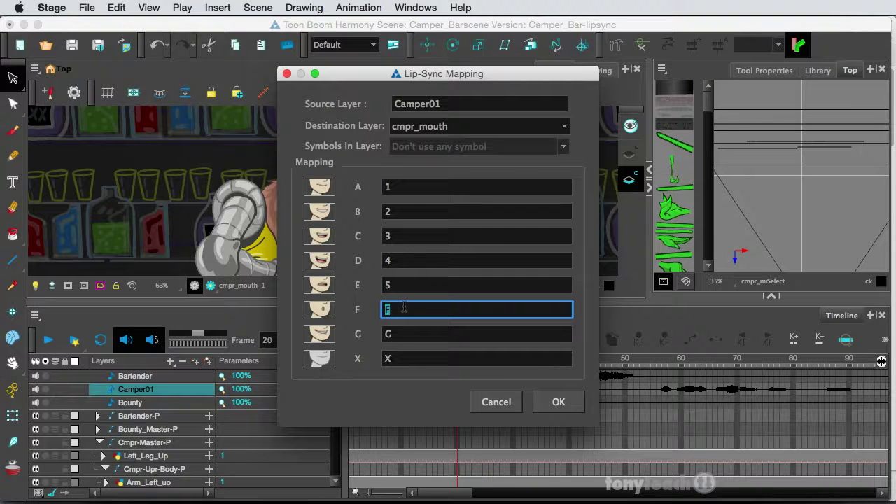
pyautogui.click(399, 334)
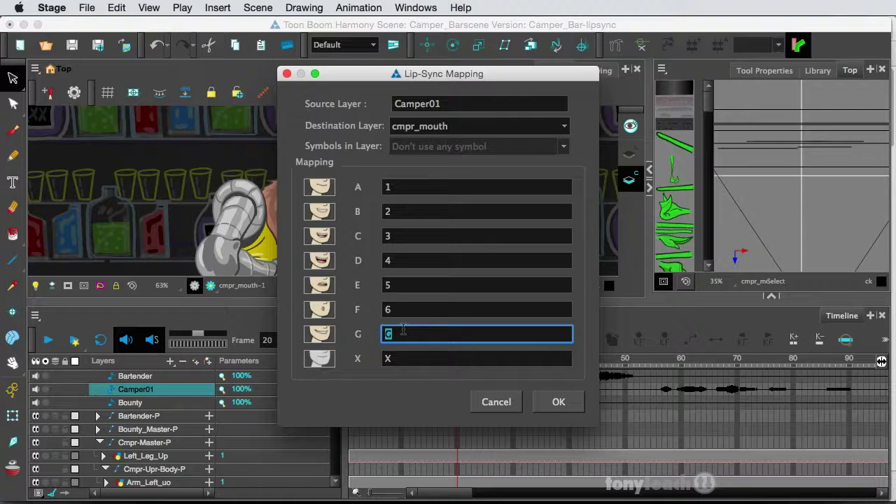
pyautogui.write('7')
pyautogui.click(407, 358)
pyautogui.write('8')
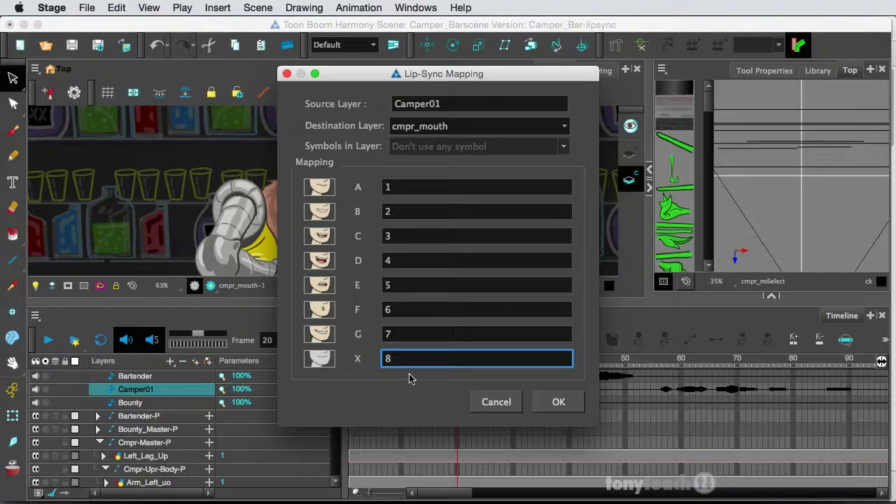
# Apply the Camper01 lip-sync mapping and play the scene from frame 1 to check the result
pyautogui.click(564, 401)
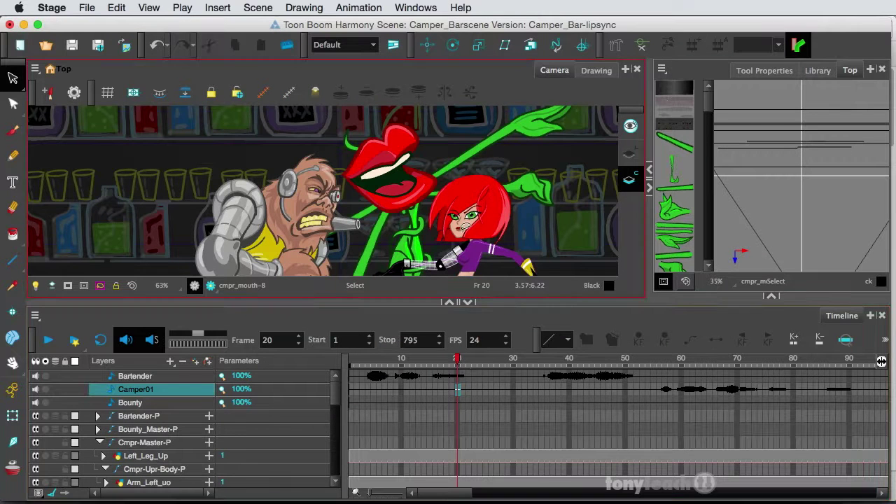
pyautogui.click(352, 361)
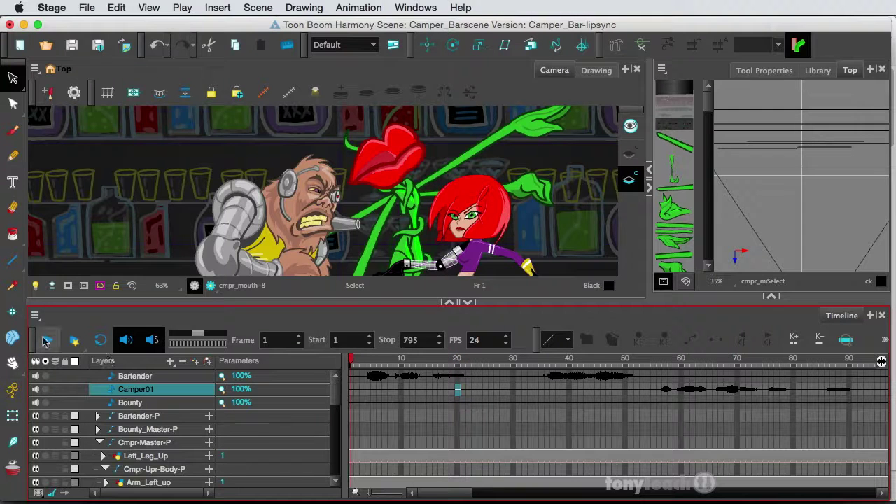
pyautogui.click(47, 340)
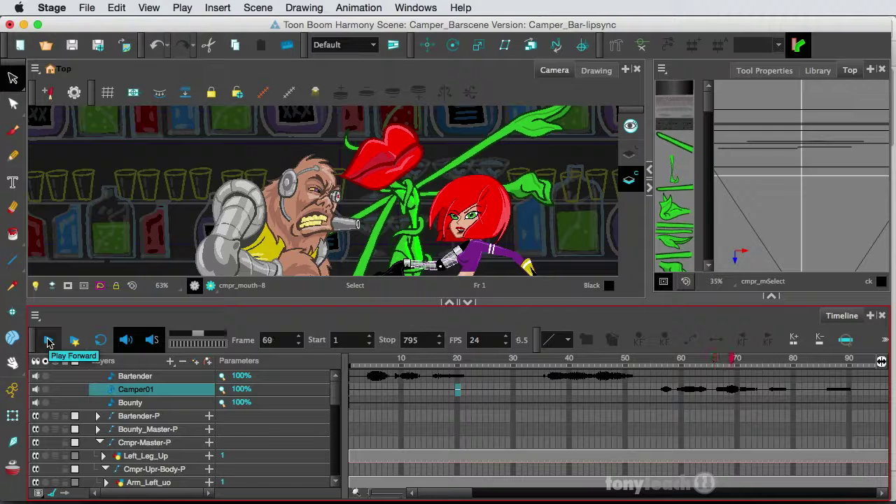
pyautogui.click(47, 341)
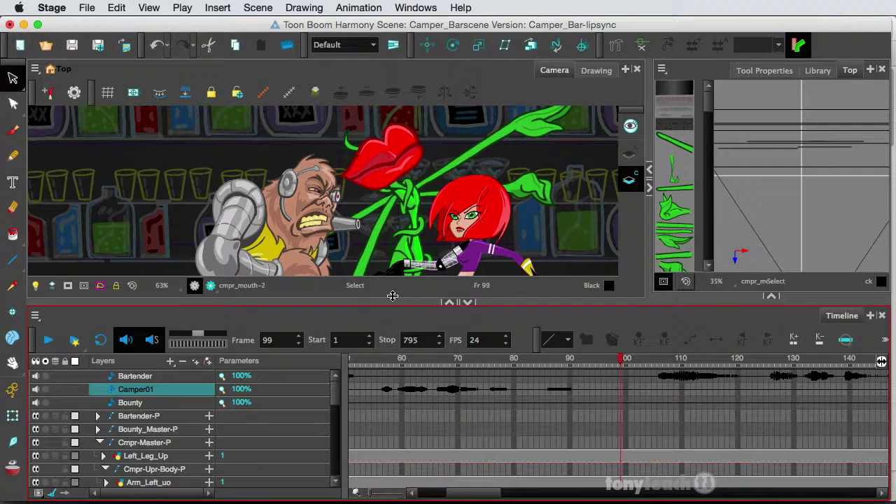
# Run automatic lip-sync detection on the Bounty sound layer
pyautogui.click(375, 360)
pyautogui.moveTo(374, 363); pyautogui.dragTo(326, 364)
pyautogui.moveTo(450, 482); pyautogui.dragTo(381, 491)
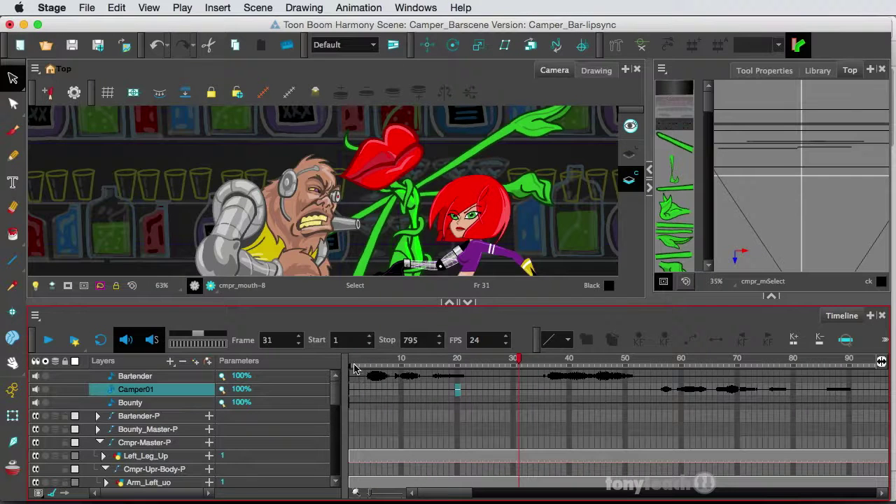
pyautogui.click(359, 405)
pyautogui.rightClick(358, 404)
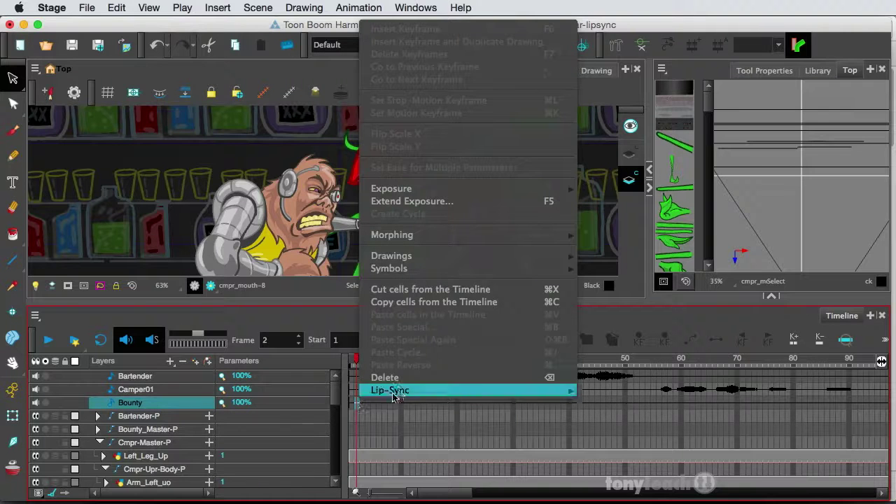
pyautogui.moveTo(394, 391)
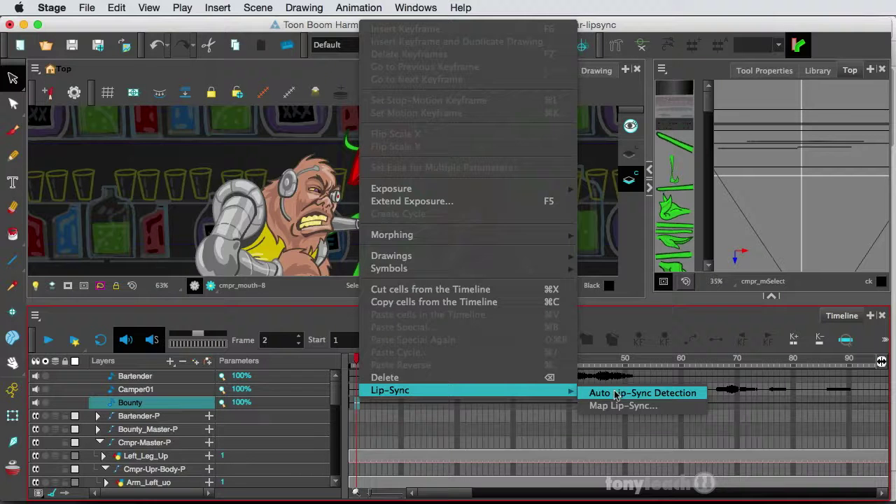
pyautogui.click(615, 393)
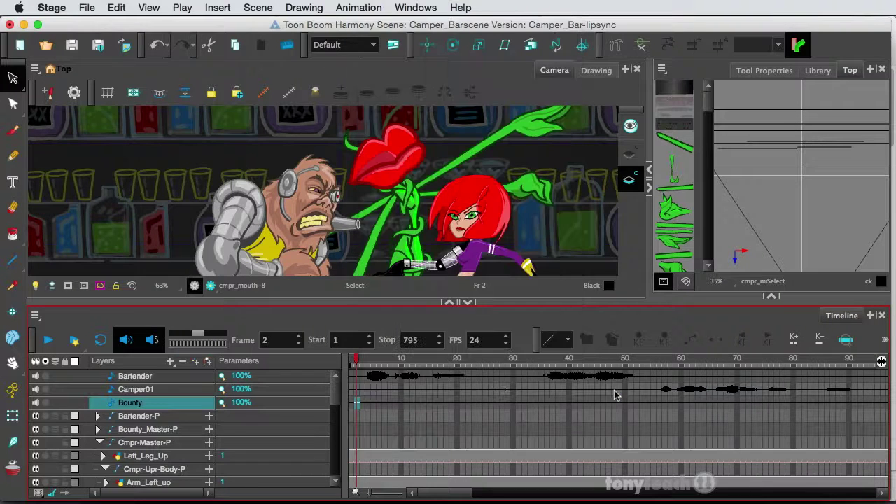
# Collapse the Cmpr-Master-P hierarchy, expand Bounty_Master-P and select the Head layer under Bone_8
pyautogui.click(99, 444)
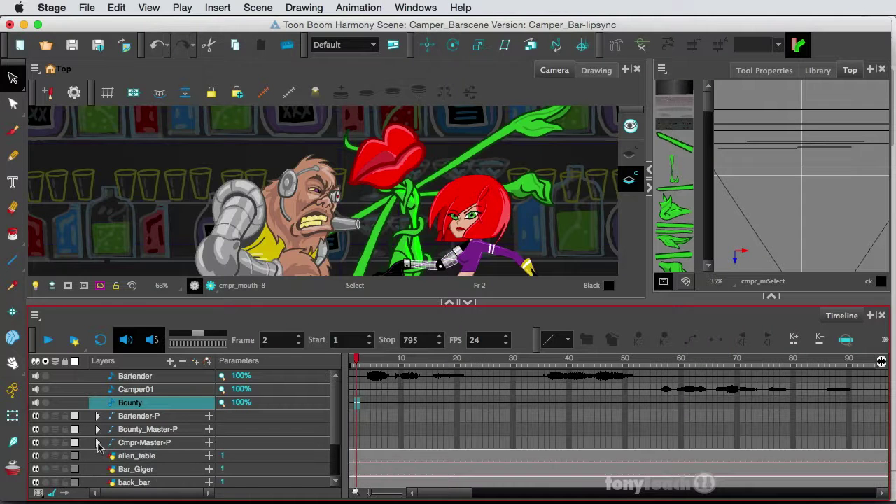
pyautogui.click(98, 429)
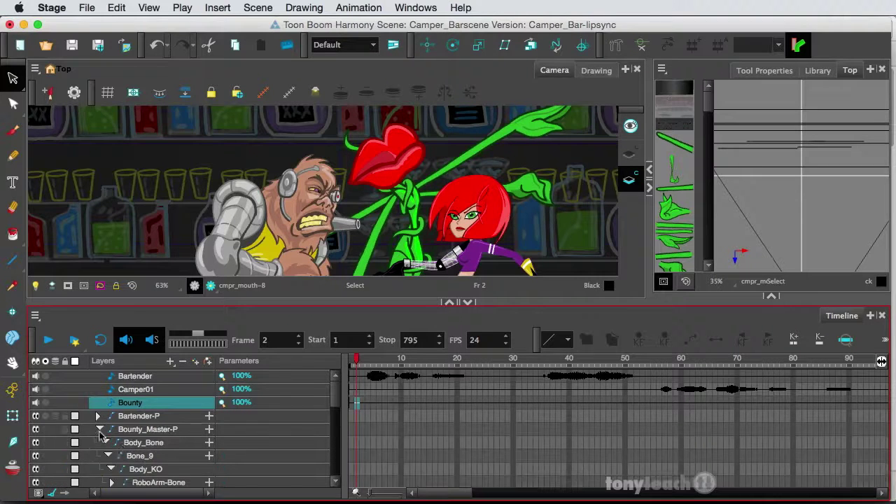
pyautogui.scroll(-5, 112, 434)
pyautogui.scroll(-1, 121, 435)
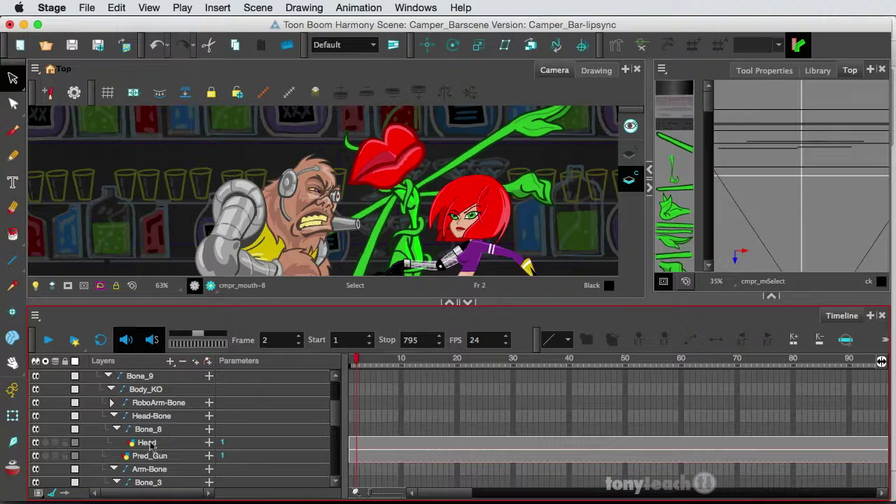
pyautogui.click(146, 445)
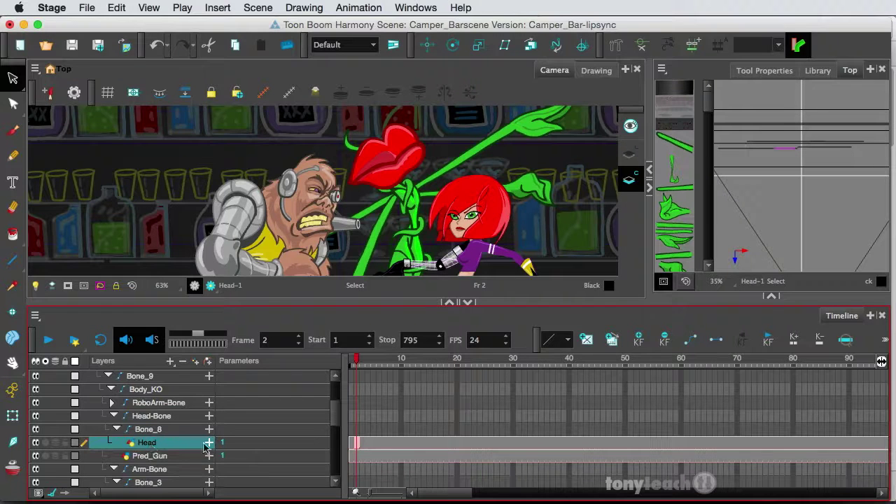
pyautogui.scroll(-2, 183, 449)
pyautogui.scroll(-1, 184, 449)
pyautogui.scroll(7, 183, 448)
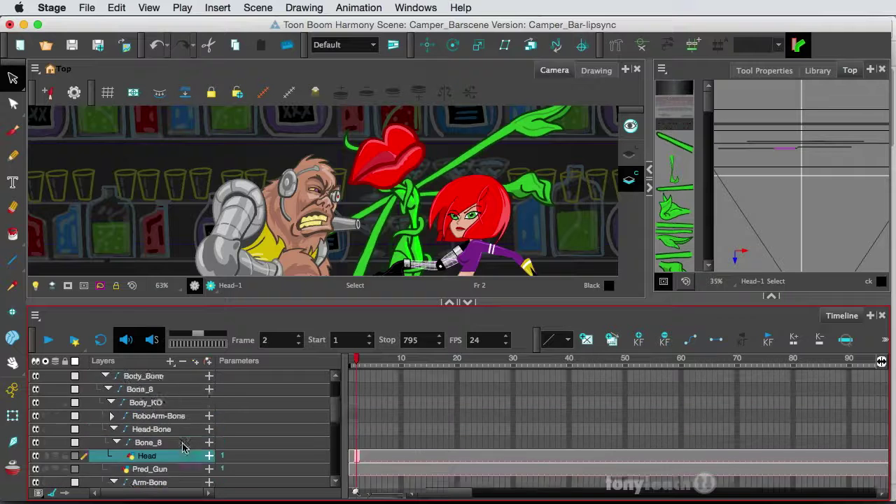
pyautogui.scroll(1, 183, 447)
pyautogui.click(468, 208)
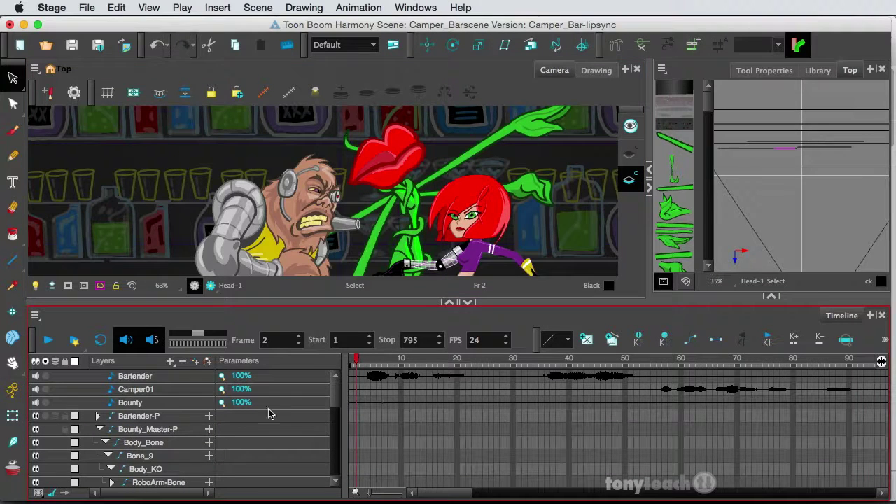
pyautogui.click(366, 402)
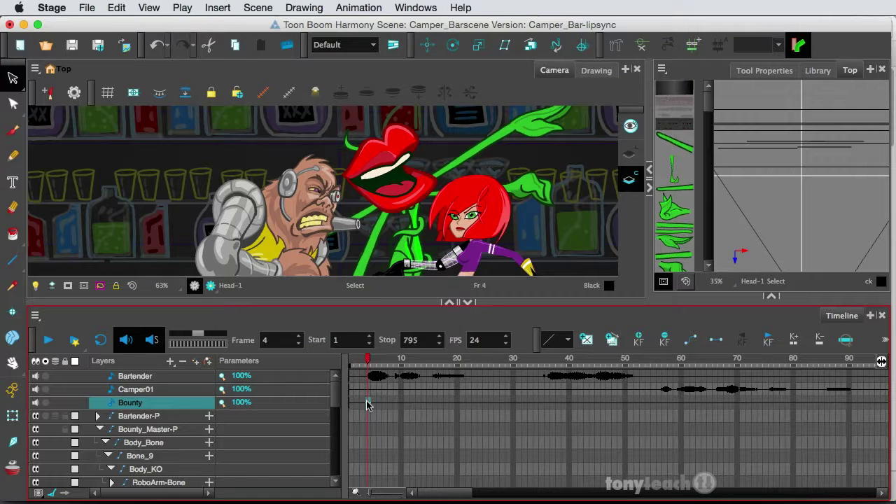
pyautogui.rightClick(366, 402)
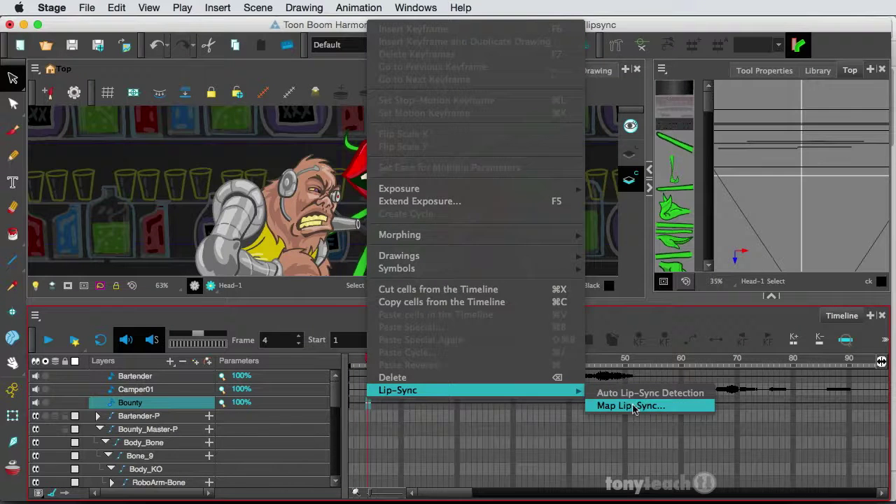
pyautogui.click(633, 406)
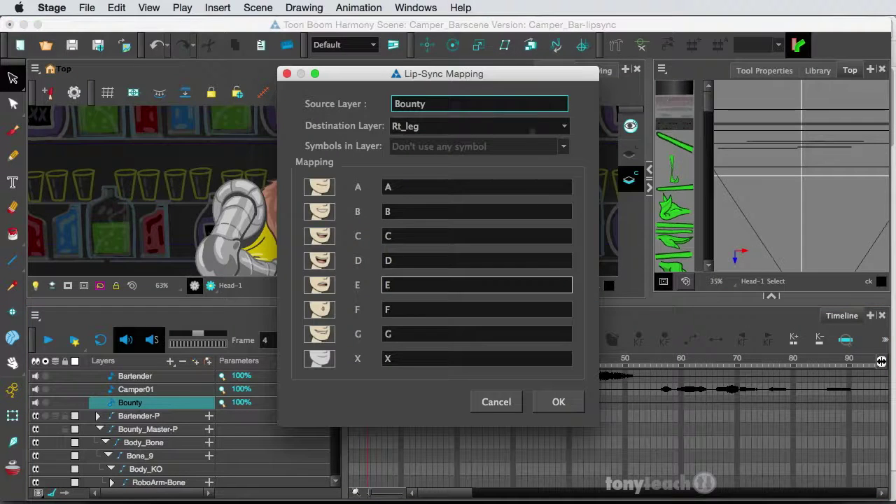
pyautogui.click(533, 126)
pyautogui.moveTo(549, 145); pyautogui.dragTo(540, 216)
pyautogui.scroll(10, 531, 200)
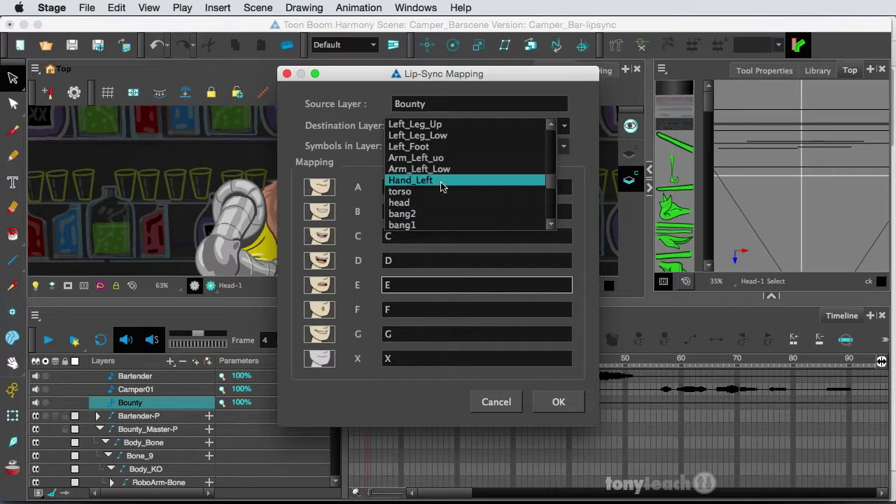
pyautogui.scroll(3, 441, 185)
pyautogui.scroll(-10, 441, 185)
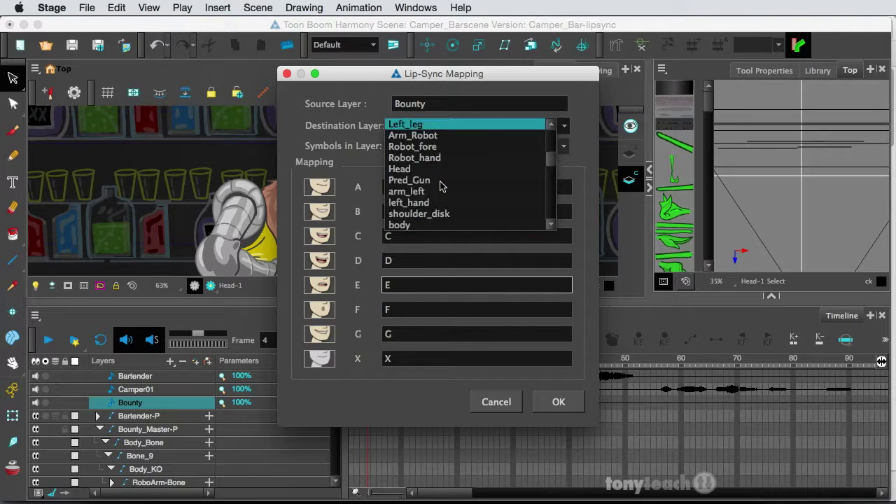
pyautogui.scroll(-6, 441, 186)
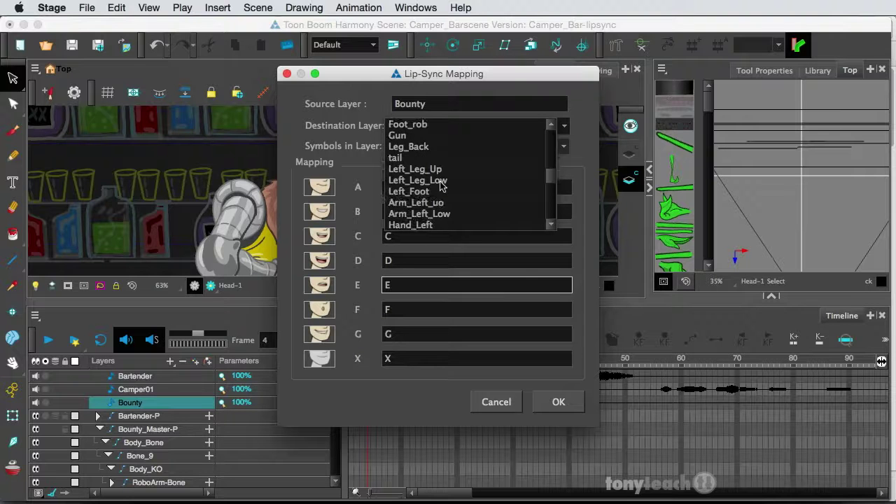
pyautogui.scroll(-2, 441, 186)
pyautogui.scroll(-2, 441, 186)
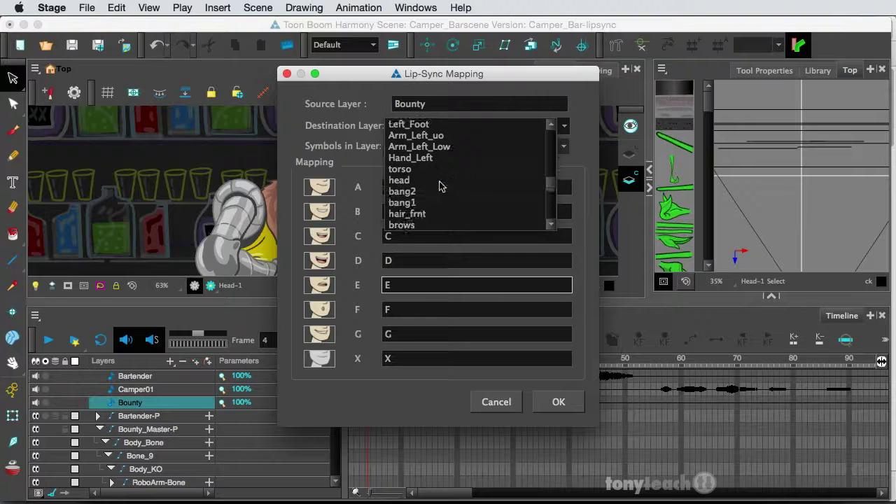
pyautogui.scroll(-1, 441, 186)
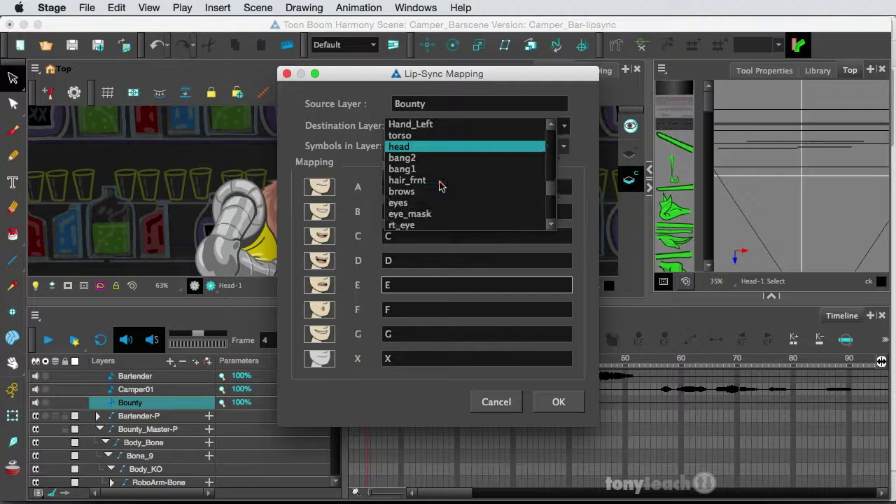
pyautogui.scroll(-3, 441, 186)
pyautogui.scroll(-1, 440, 186)
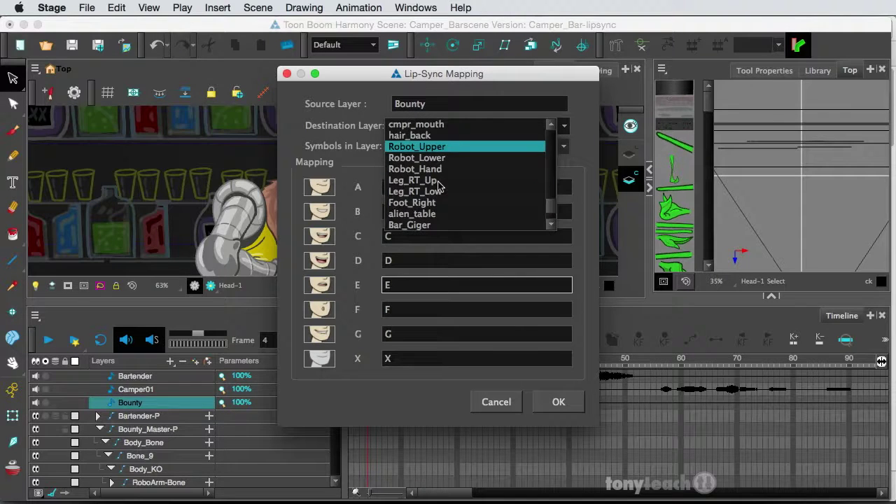
pyautogui.scroll(-2, 440, 203)
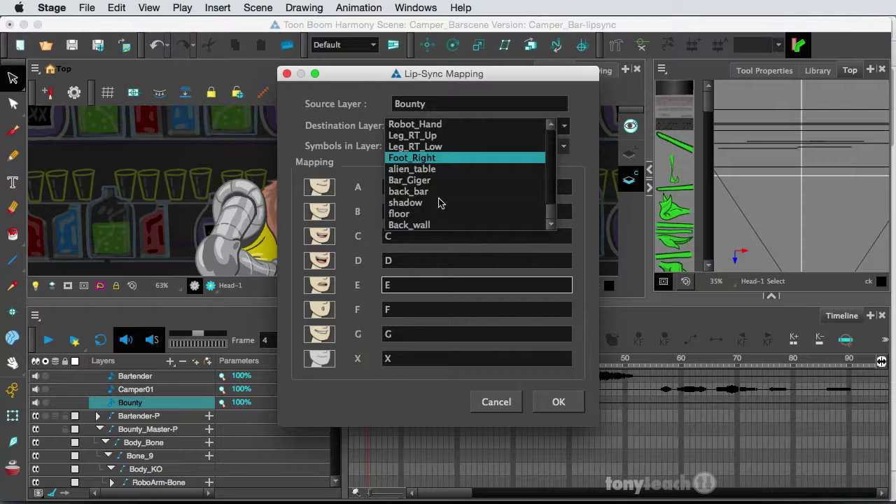
pyautogui.click(491, 403)
pyautogui.click(493, 403)
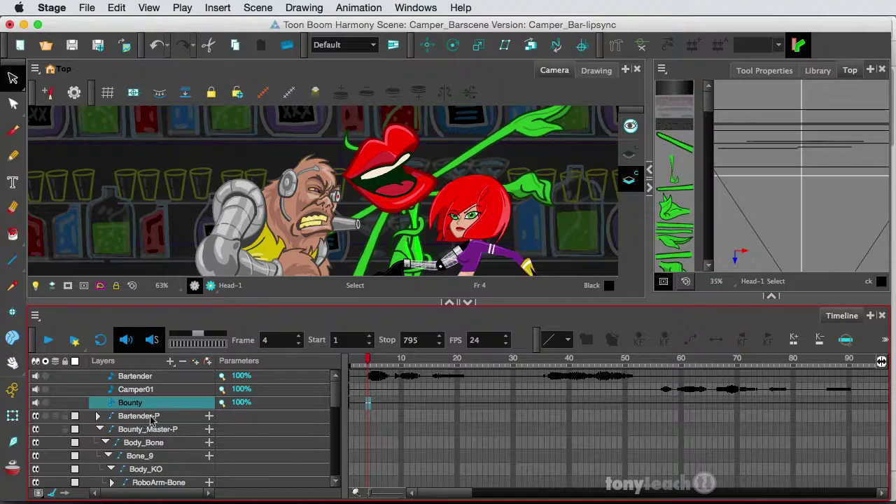
# Rename the Head layer under Bone_8 in the Bounty hierarchy as Bnty_Head
pyautogui.scroll(-3, 151, 419)
pyautogui.click(148, 456)
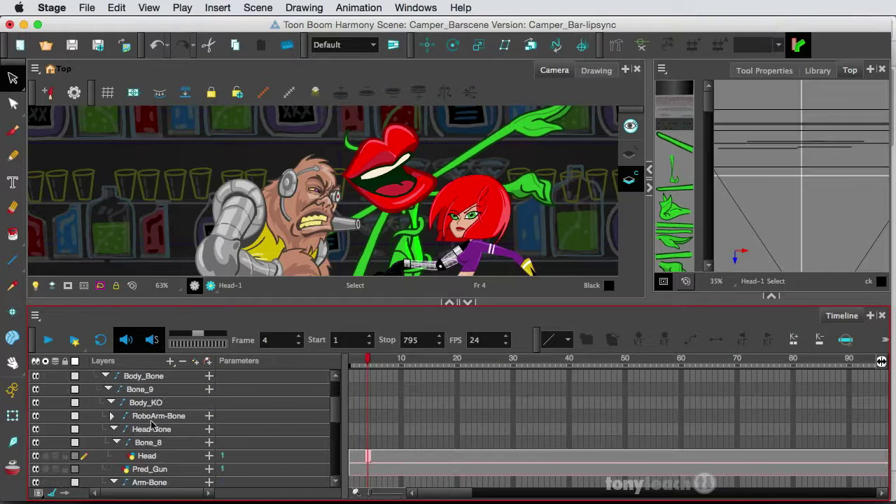
pyautogui.click(150, 456)
pyautogui.doubleClick(145, 457)
pyautogui.write('Head')
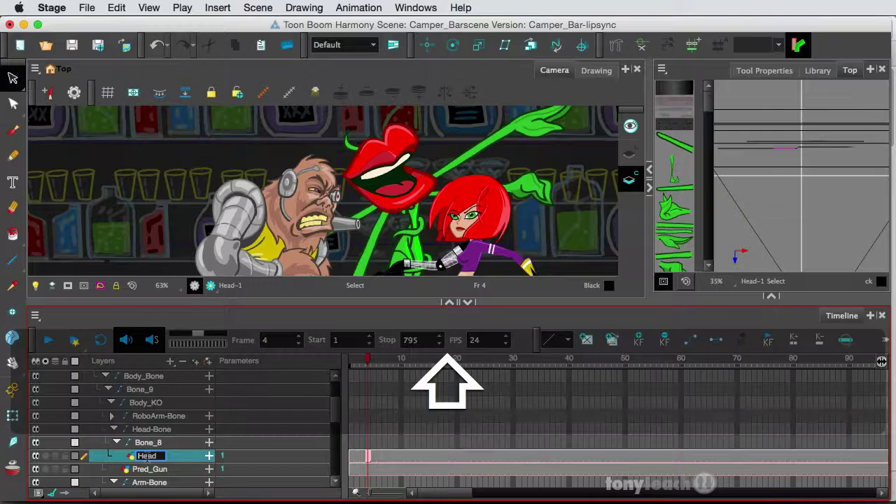
pyautogui.write('Br')
pyautogui.write('nty')
pyautogui.write('_')
pyautogui.press('Return')
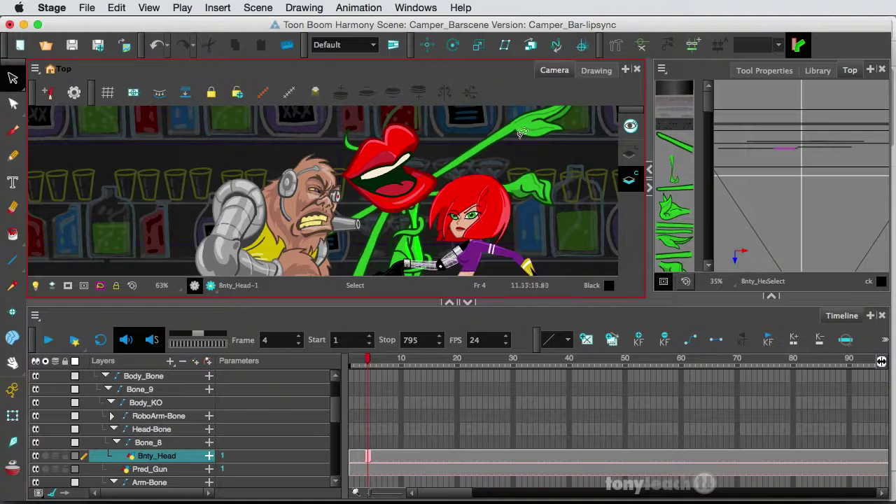
# Open the lip-sync mapping settings for the Bounty sound layer
pyautogui.scroll(5, 462, 388)
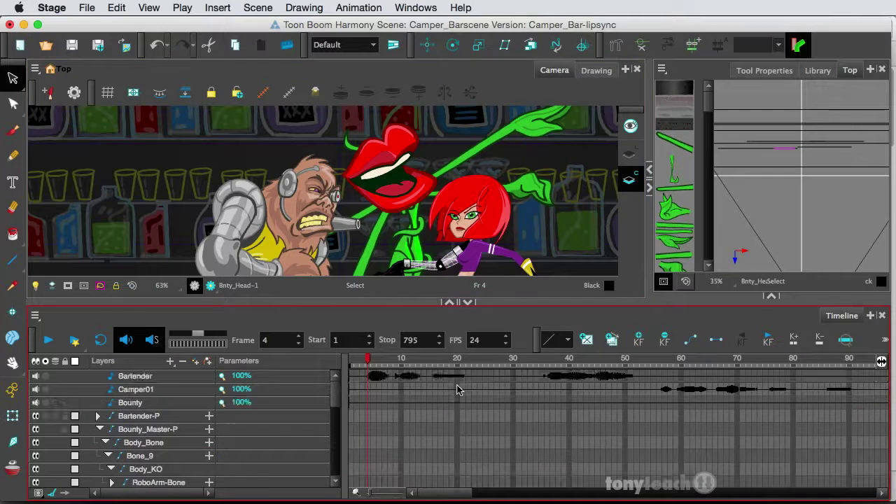
pyautogui.click(377, 403)
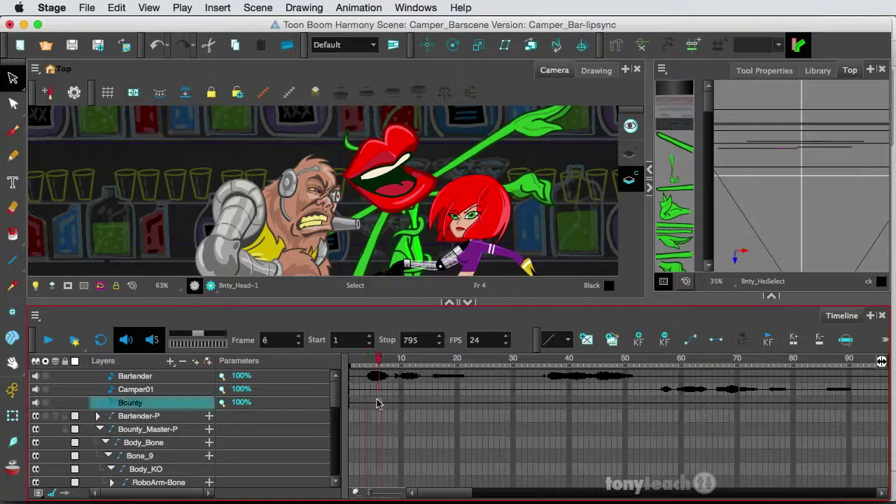
pyautogui.rightClick(377, 402)
pyautogui.moveTo(391, 397)
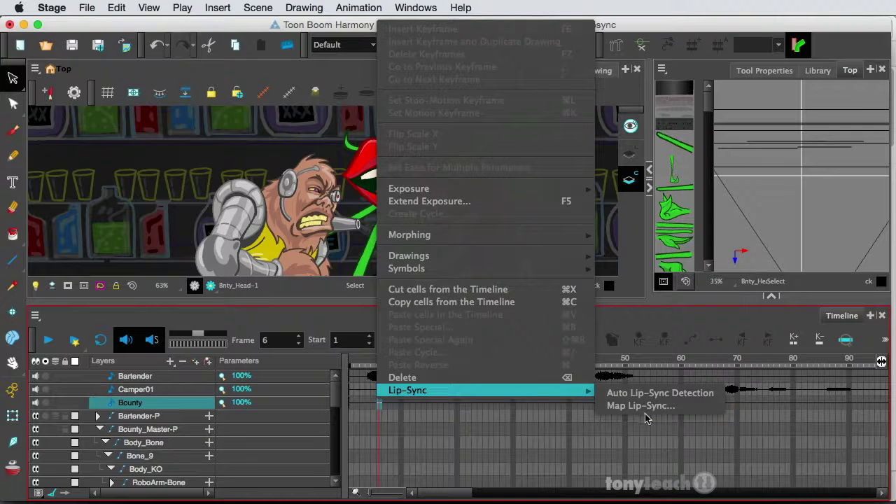
pyautogui.click(640, 406)
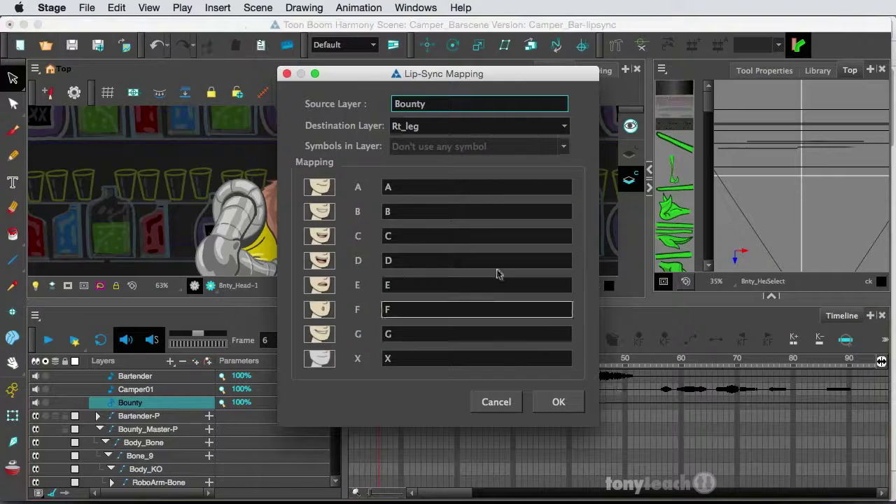
# Map Bounty's mouth shapes A, B, C, D, E, F, G and X to drawings 1, 2, 3, 4, 5, 6, 7 and 8 respectively
pyautogui.click(430, 187)
pyautogui.write('1')
pyautogui.click(427, 212)
pyautogui.write('2')
pyautogui.click(418, 235)
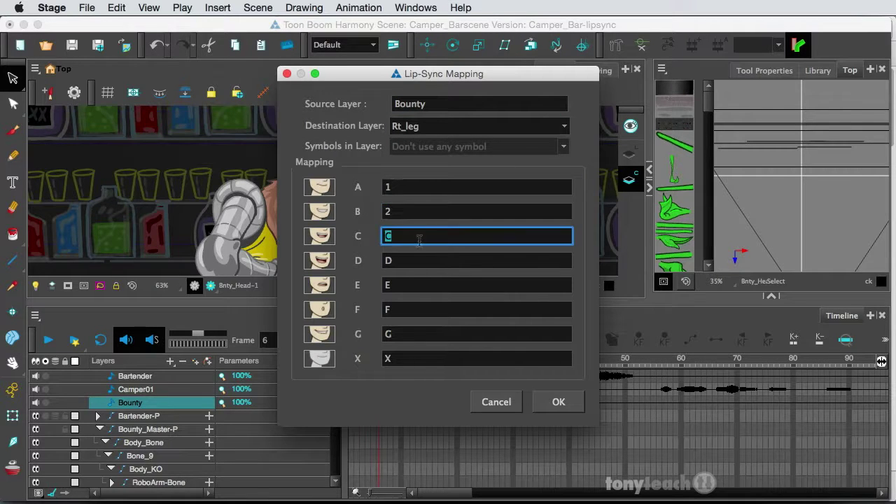
pyautogui.write('3')
pyautogui.click(416, 256)
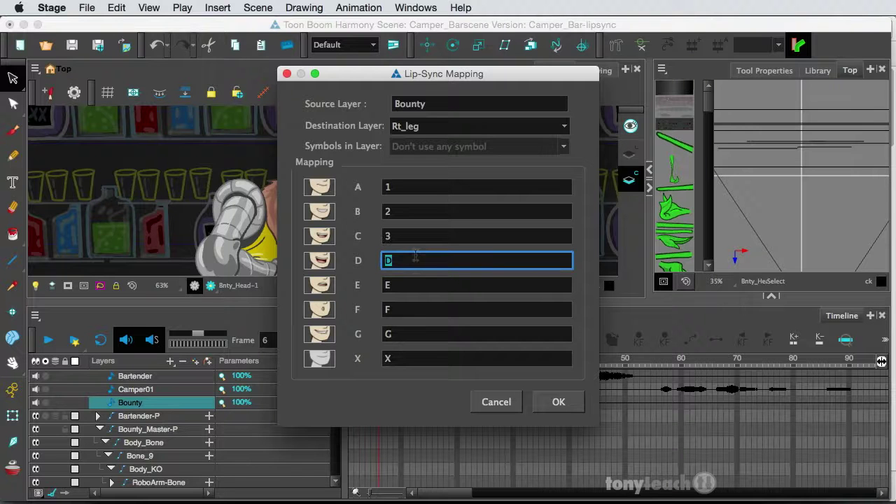
pyautogui.write('4')
pyautogui.click(410, 284)
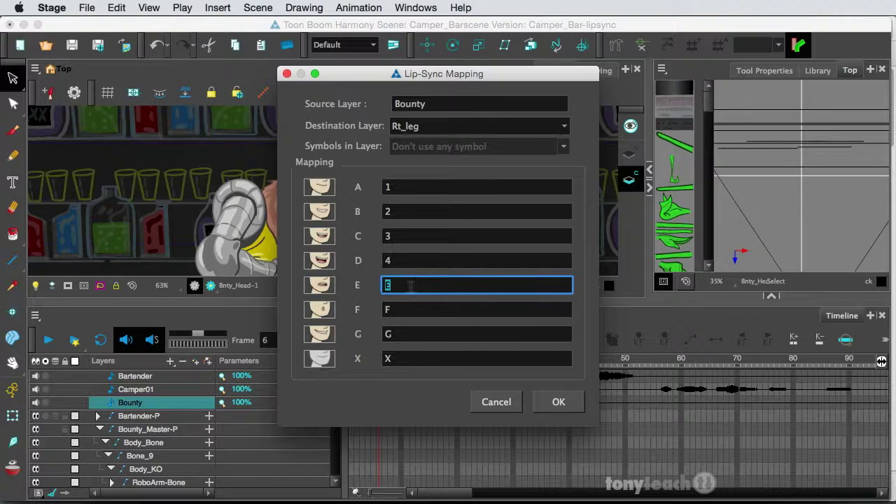
pyautogui.write('5')
pyautogui.click(411, 309)
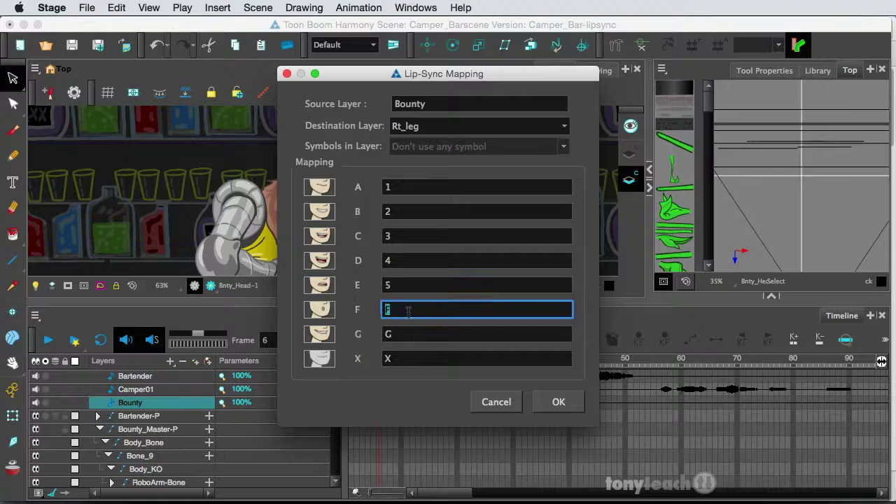
pyautogui.write('6')
pyautogui.click(413, 332)
pyautogui.write('7')
pyautogui.click(407, 357)
pyautogui.write('8')
# Set the destination layer of the Bounty lip-sync mapping to Bnty_Head and apply the mapping
pyautogui.click(435, 127)
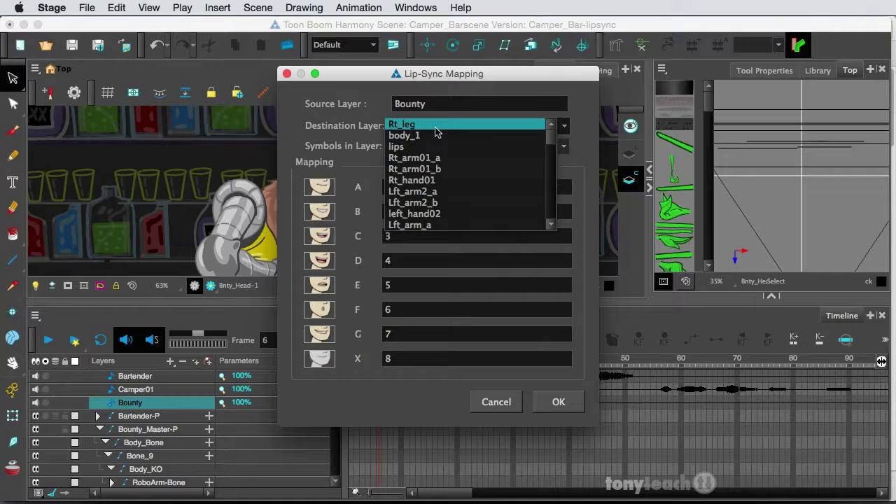
pyautogui.scroll(-3, 435, 136)
pyautogui.scroll(-3, 436, 191)
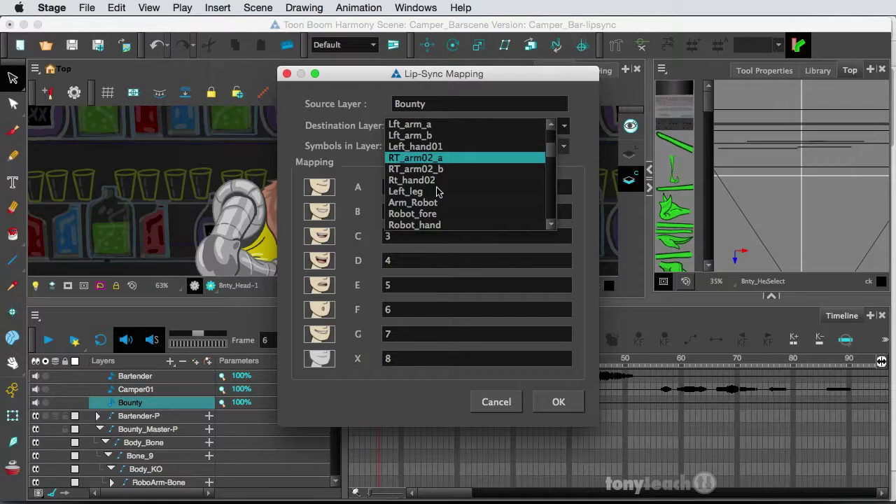
pyautogui.scroll(-3, 436, 191)
pyautogui.scroll(-3, 435, 191)
pyautogui.scroll(-3, 436, 191)
pyautogui.moveTo(552, 168); pyautogui.dragTo(547, 219)
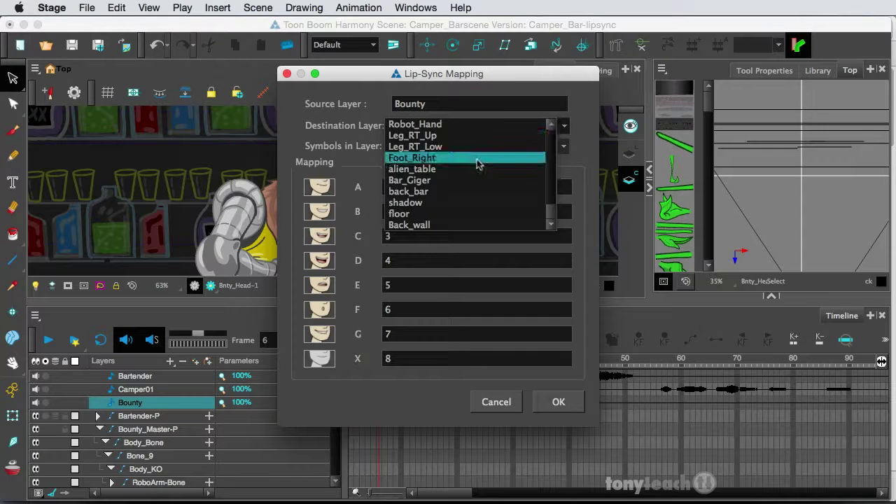
pyautogui.scroll(10, 476, 163)
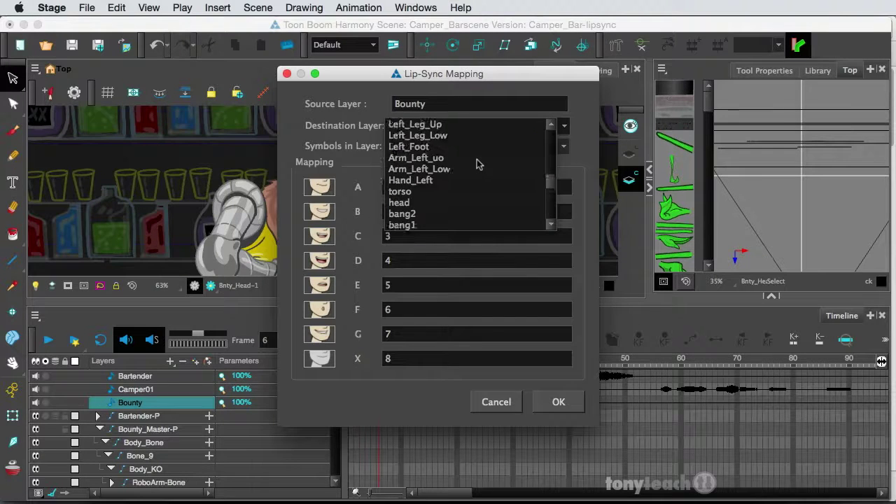
pyautogui.scroll(3, 476, 163)
pyautogui.scroll(3, 475, 163)
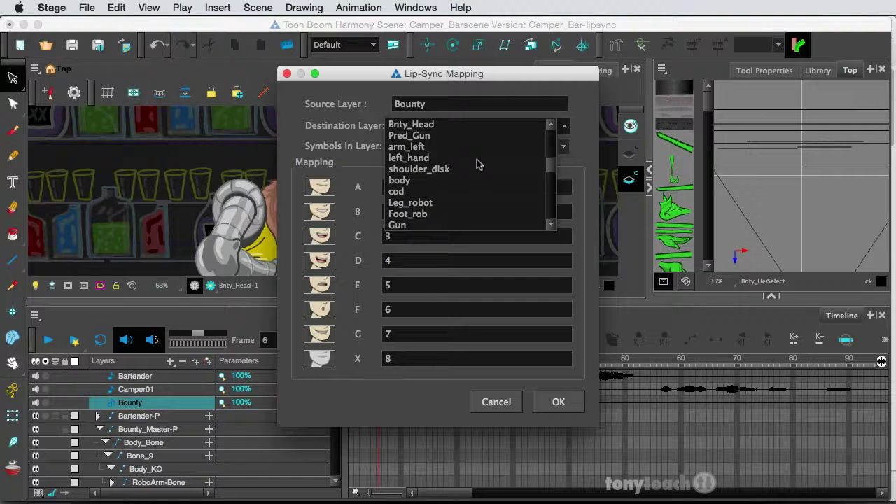
pyautogui.click(412, 126)
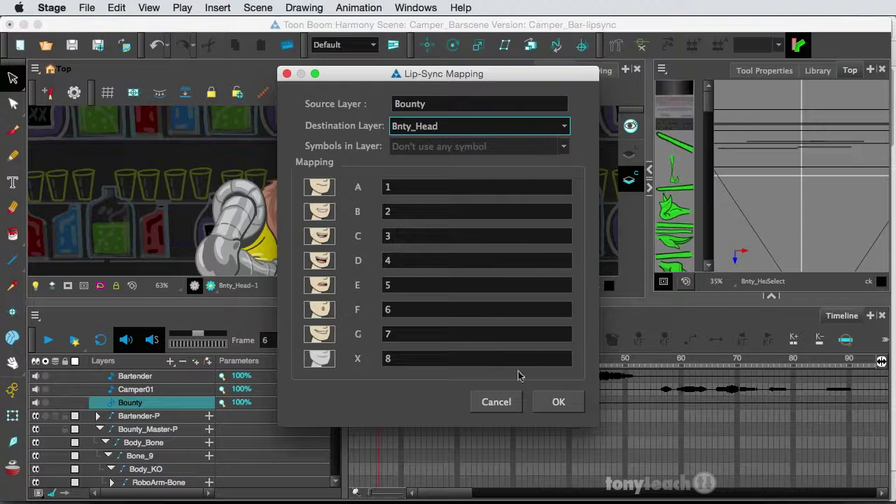
pyautogui.click(544, 401)
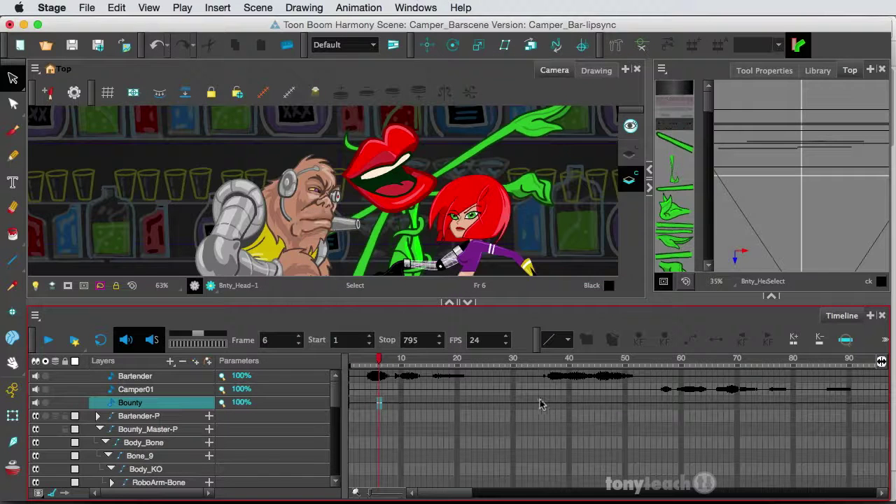
# Play the scene from frame 1 through Bounty's dialogue to check the lip-sync, and stop playback once his lines are over
pyautogui.click(352, 358)
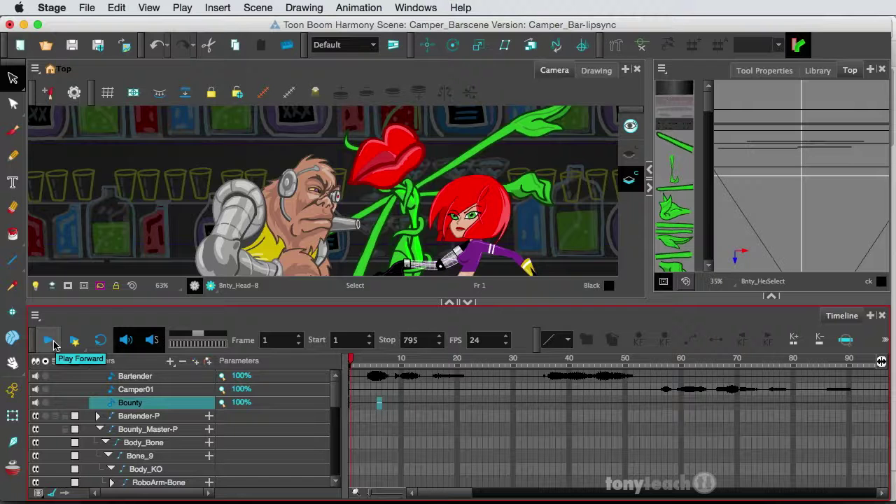
pyautogui.click(49, 340)
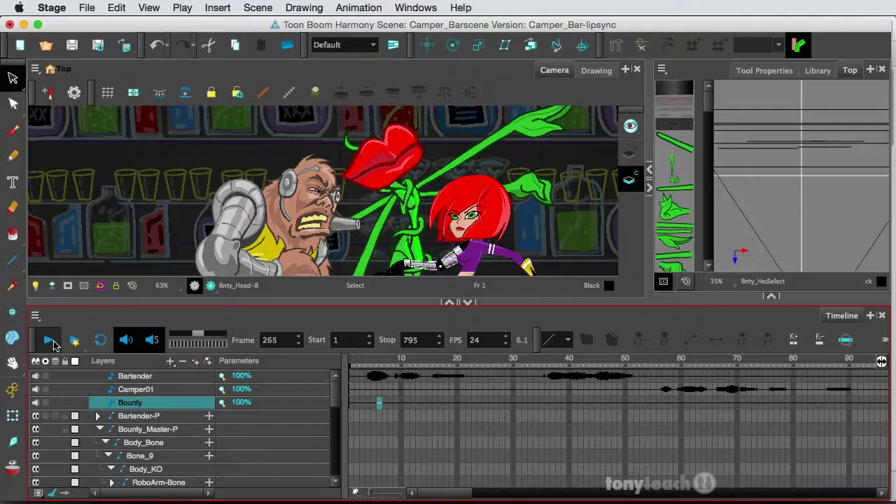
pyautogui.click(55, 342)
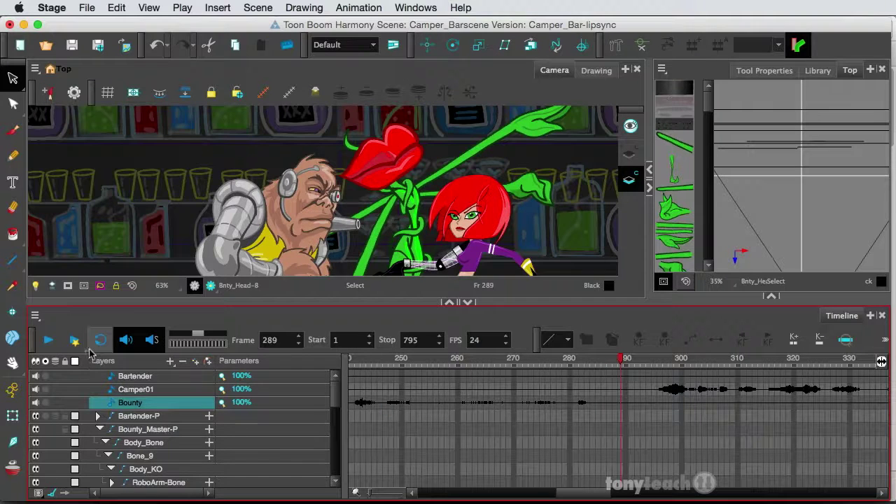